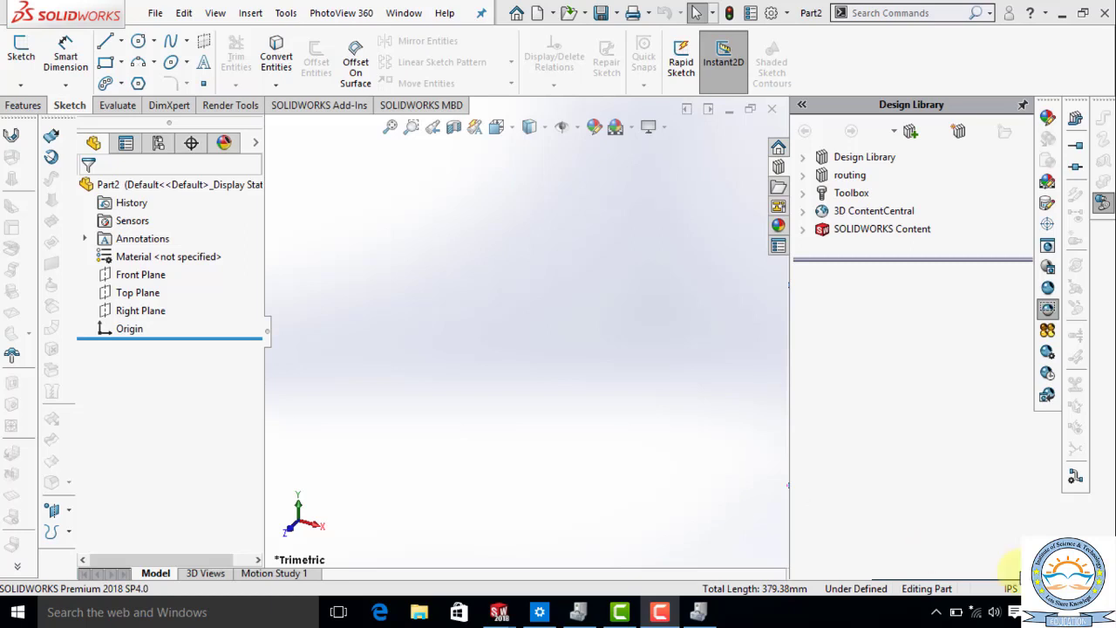
# Set the document units to MMGS (millimeter, gram, second) and open a new sketch on the Front Plane
pyautogui.click(1011, 589)
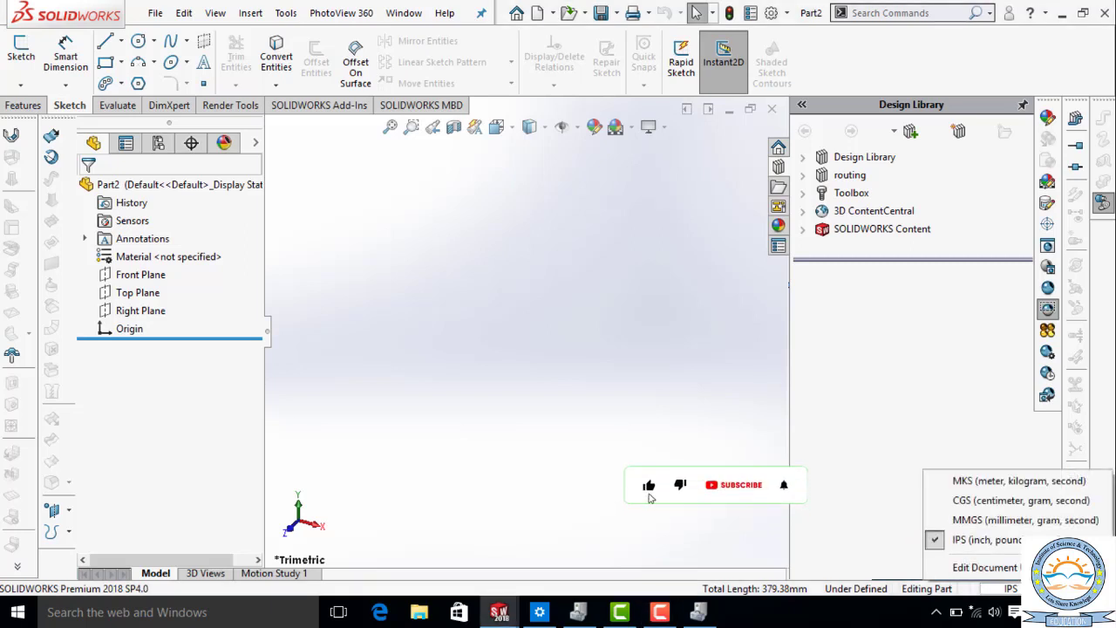
pyautogui.click(995, 521)
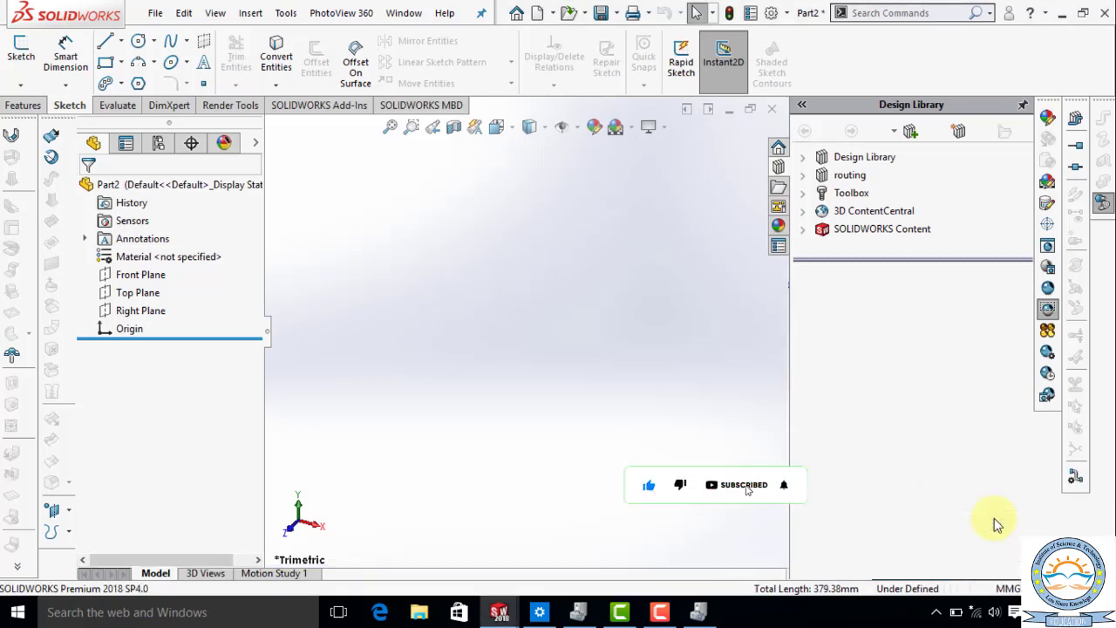
pyautogui.rightClick(140, 275)
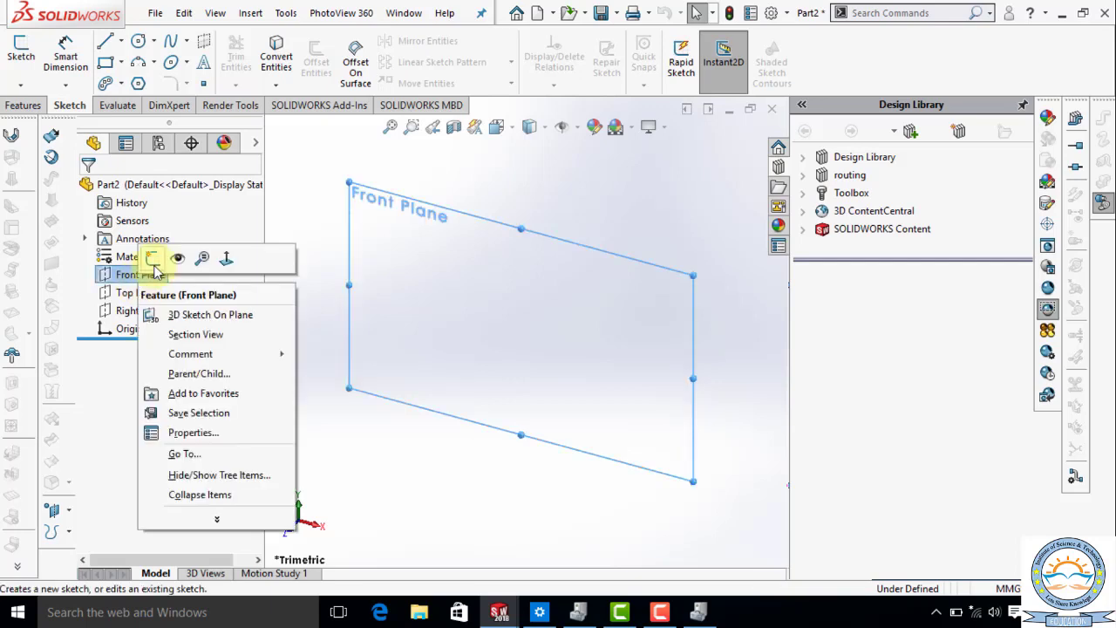
pyautogui.click(155, 256)
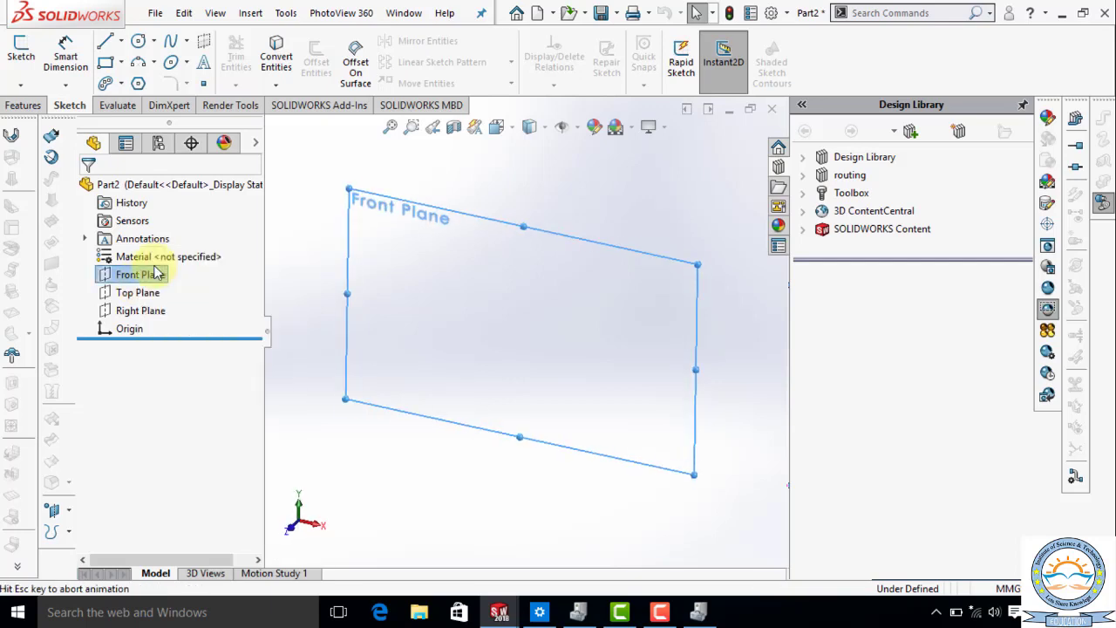
# Sketch a center rectangle about 193 mm wide and 74 mm high, centred on the origin
pyautogui.click(121, 63)
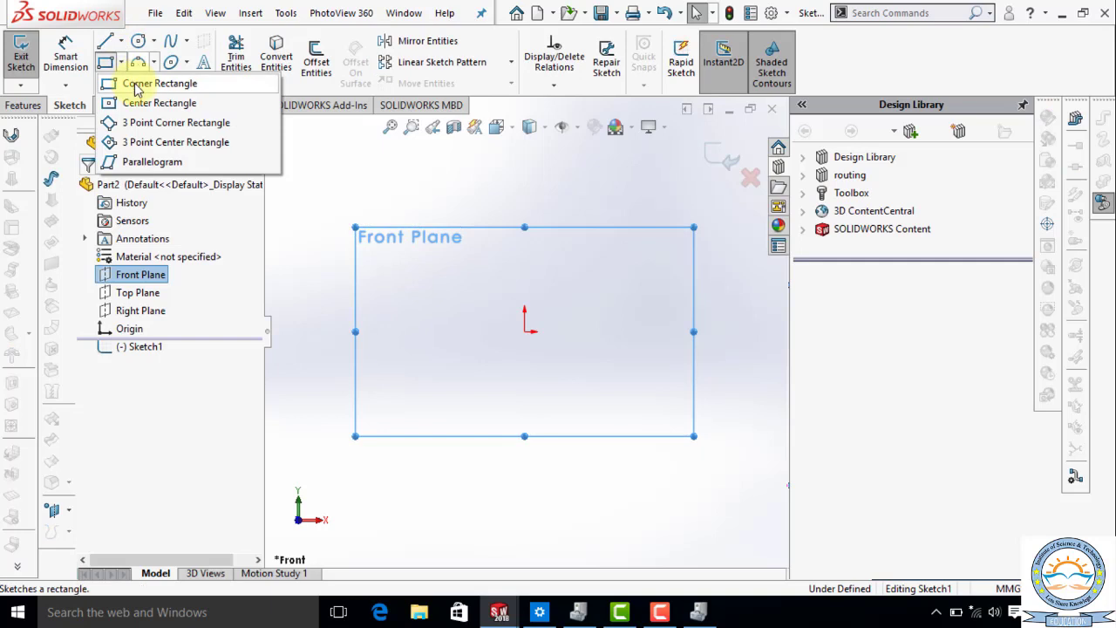
pyautogui.click(139, 103)
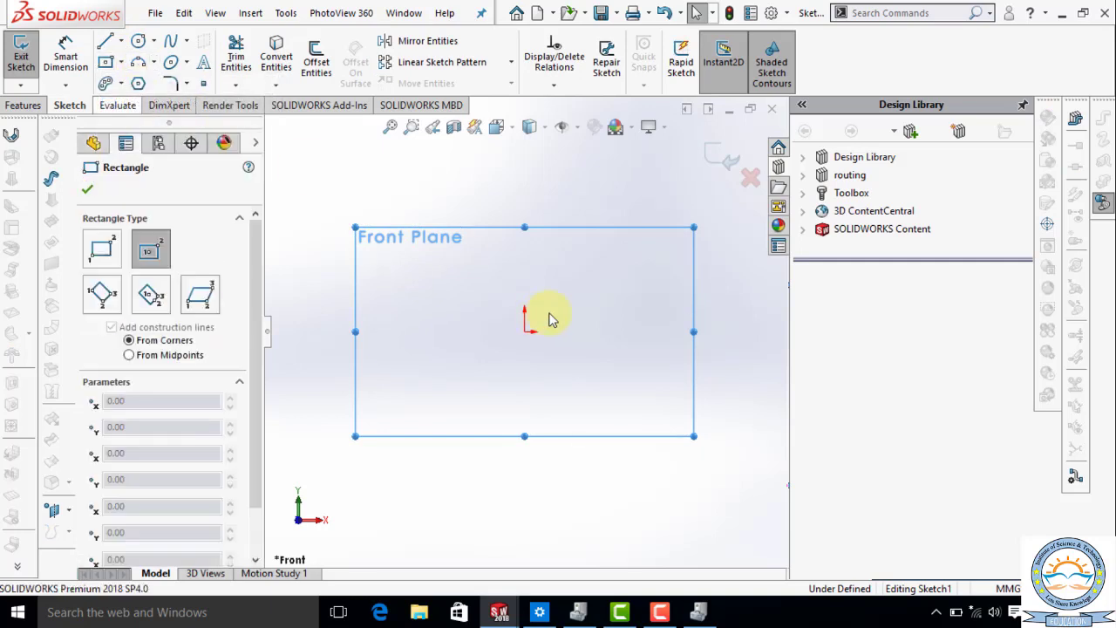
pyautogui.click(525, 330)
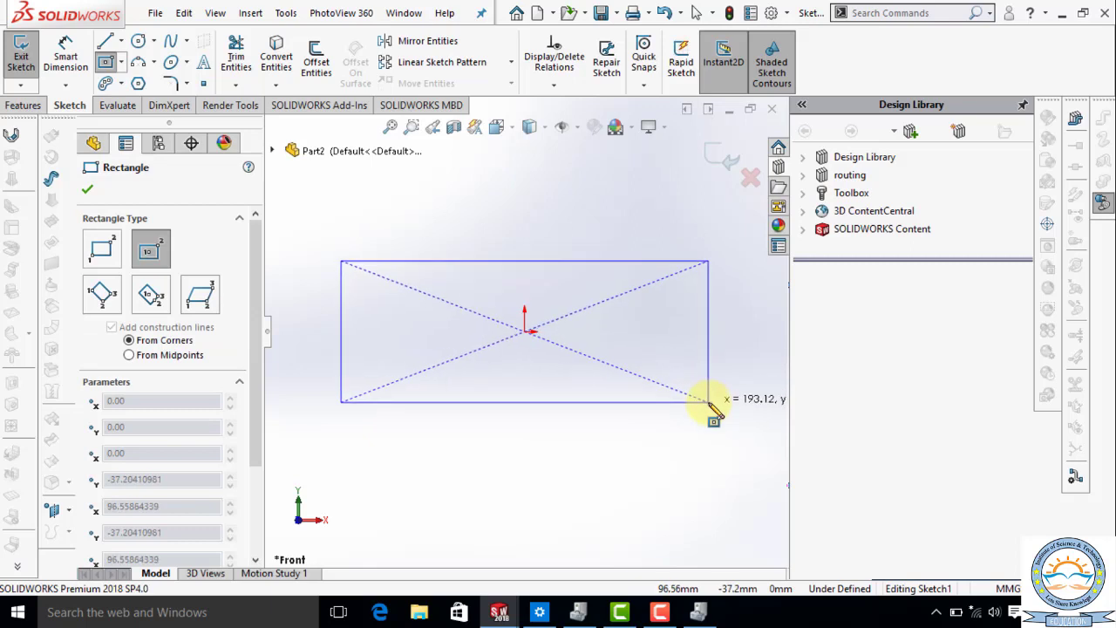
pyautogui.click(709, 402)
pyautogui.rightClick(710, 405)
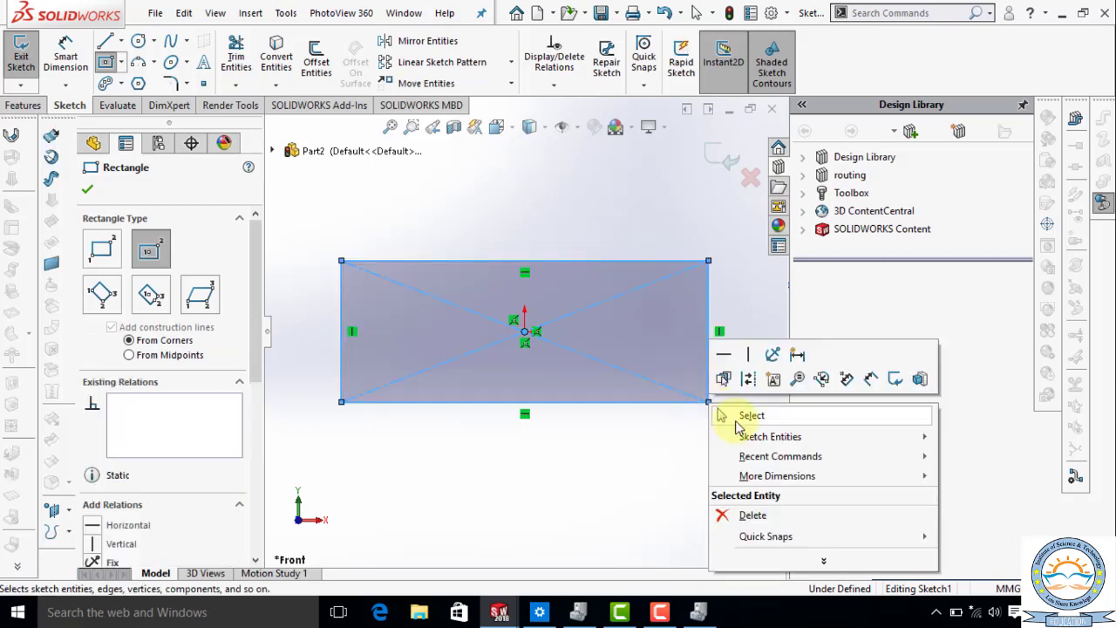
pyautogui.click(722, 416)
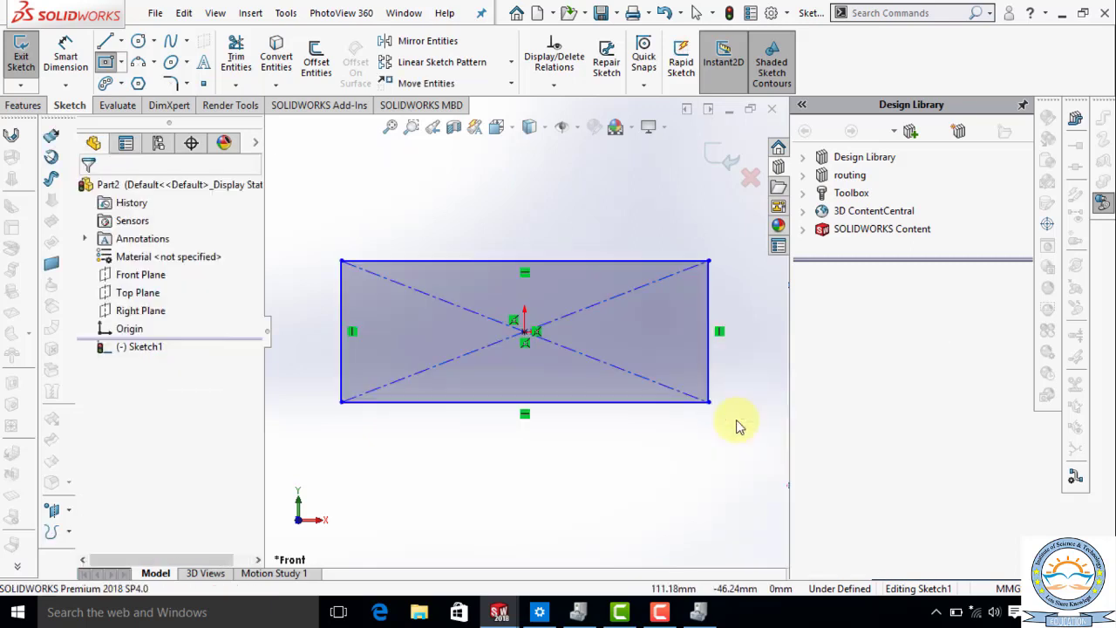
pyautogui.click(39, 107)
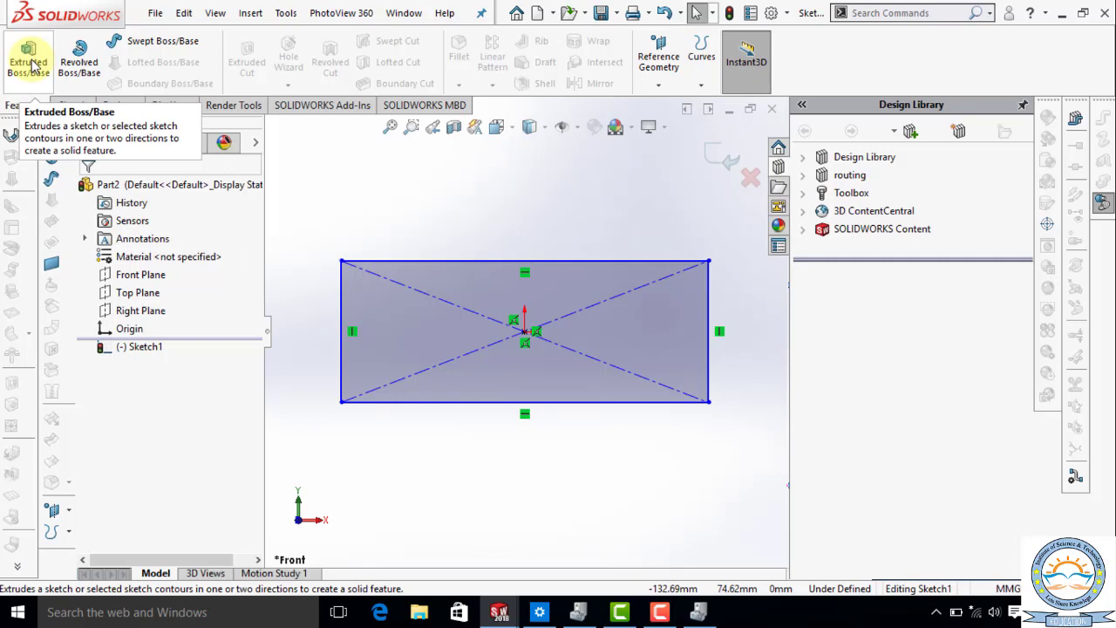
pyautogui.click(32, 65)
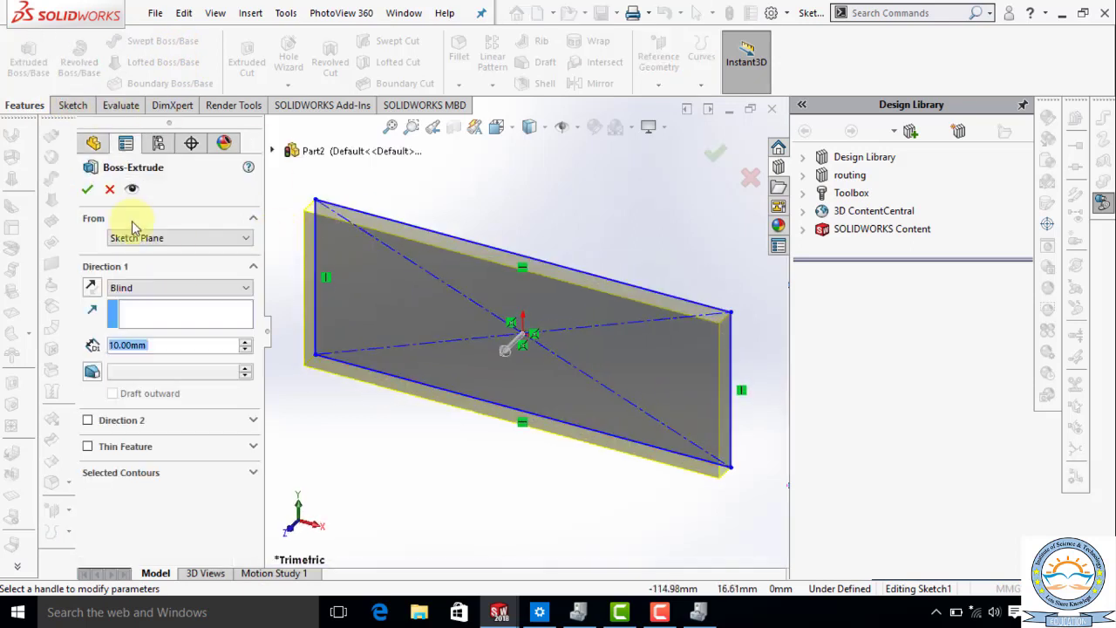
pyautogui.click(108, 191)
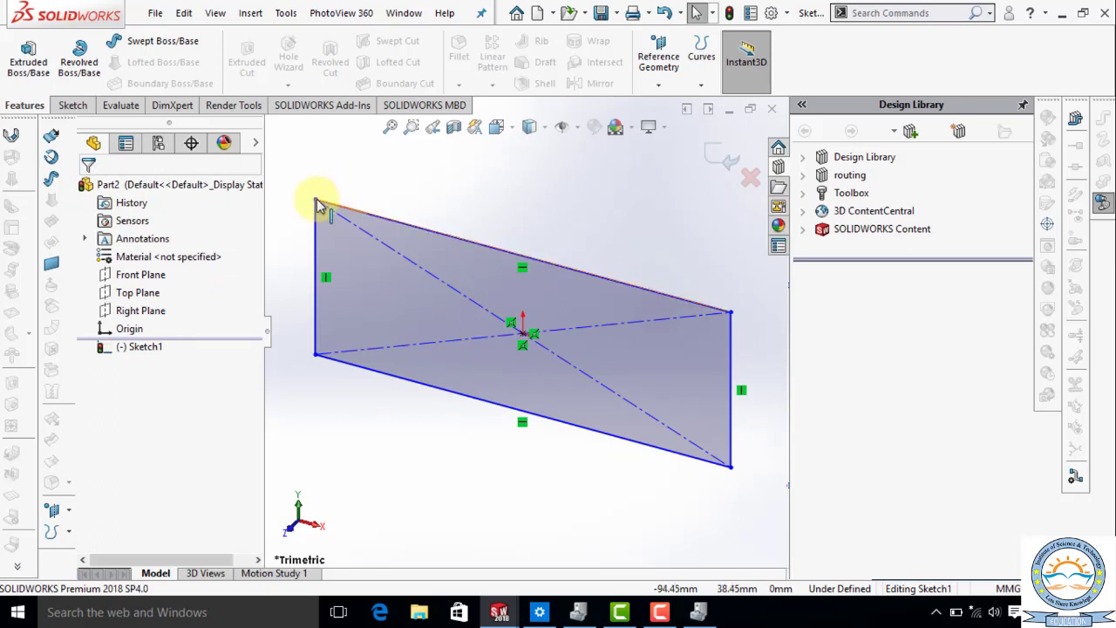
# Start a Boss-Extrude of the rectangle from the sketch plane with a Blind depth of 20 mm
pyautogui.click(39, 81)
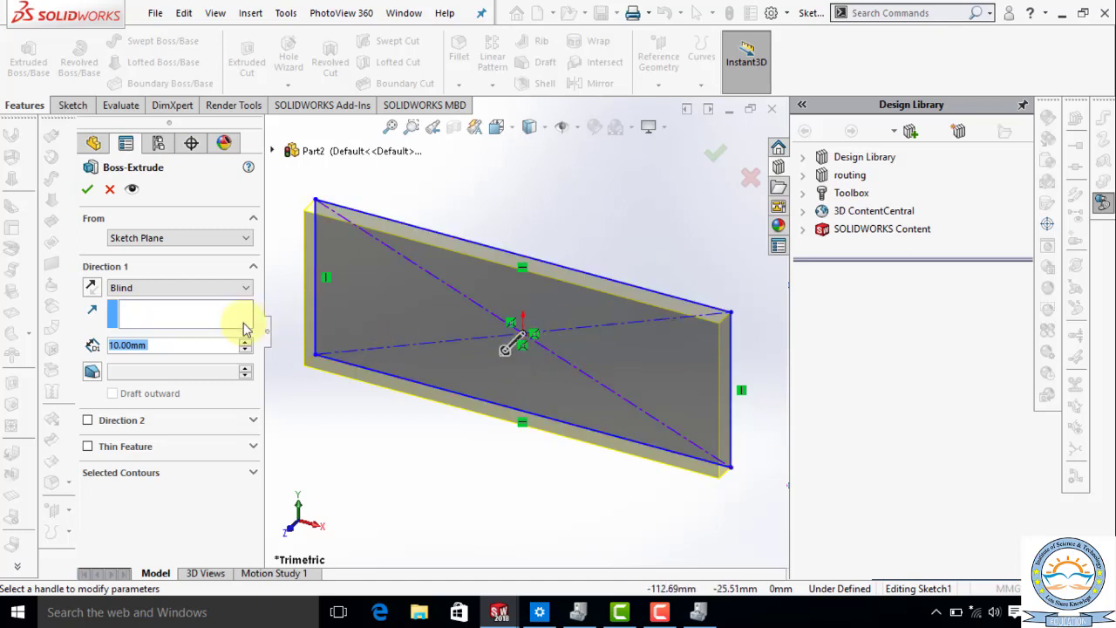
pyautogui.press('BackSpace')
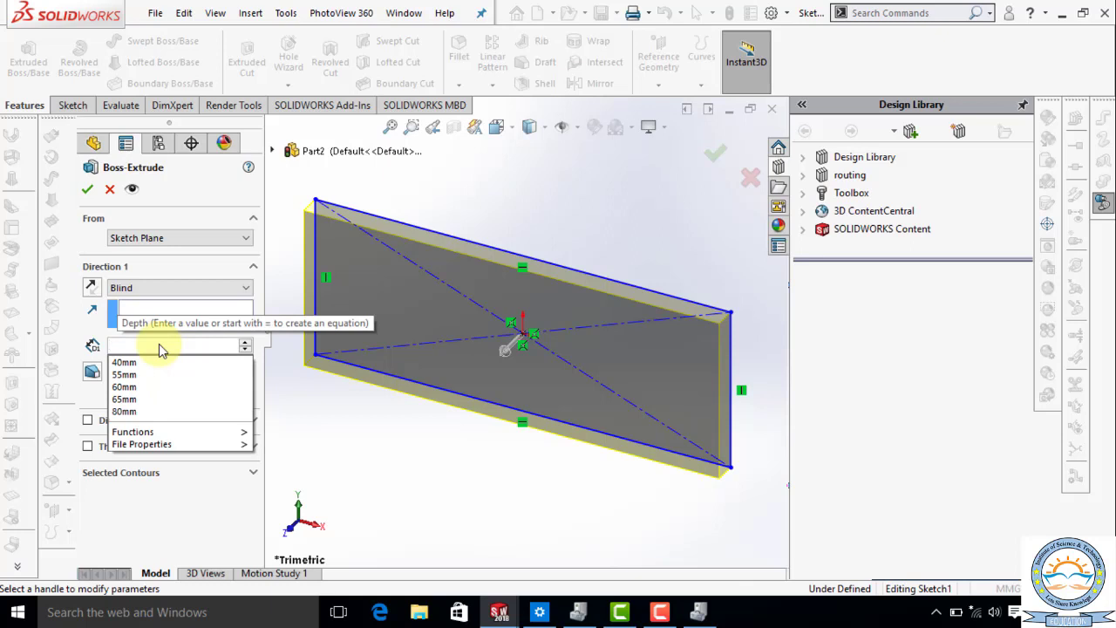
pyautogui.write('20')
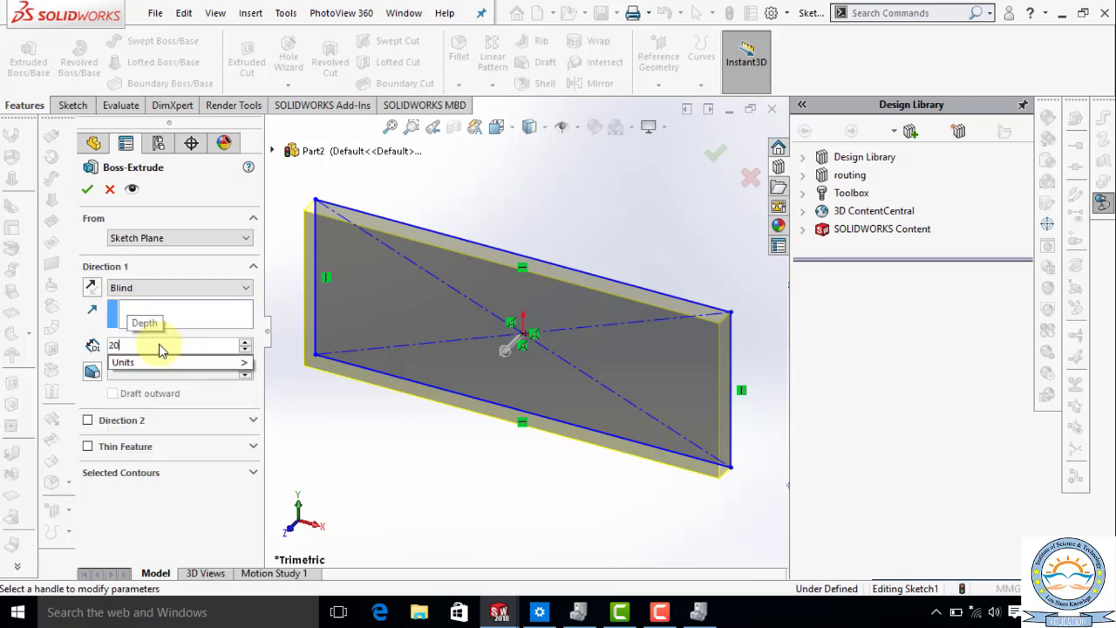
pyautogui.press('Return')
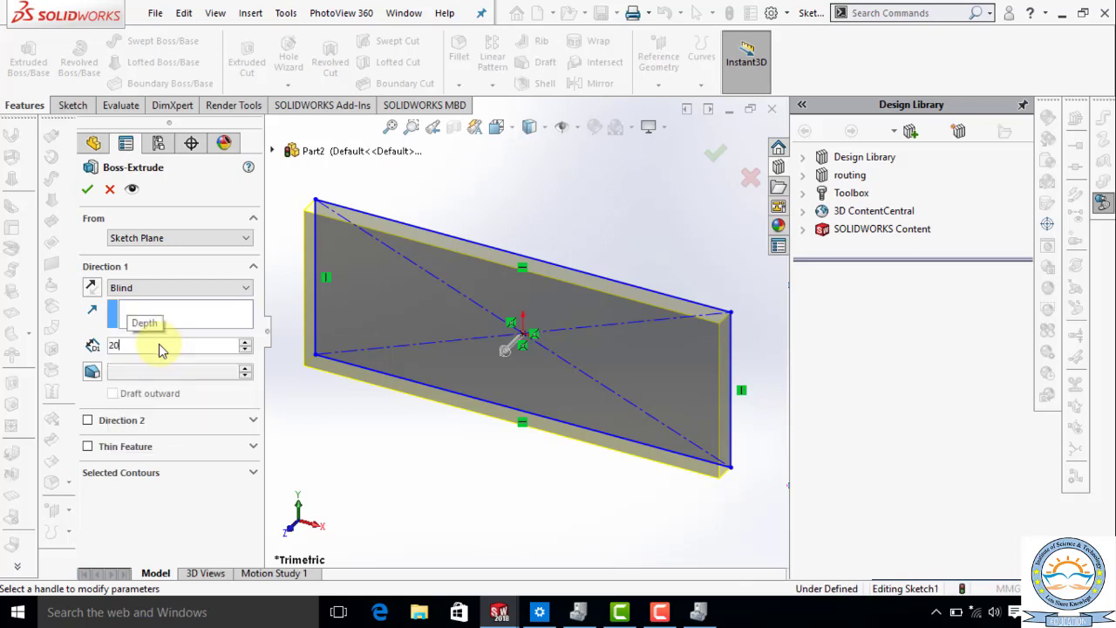
pyautogui.click(247, 292)
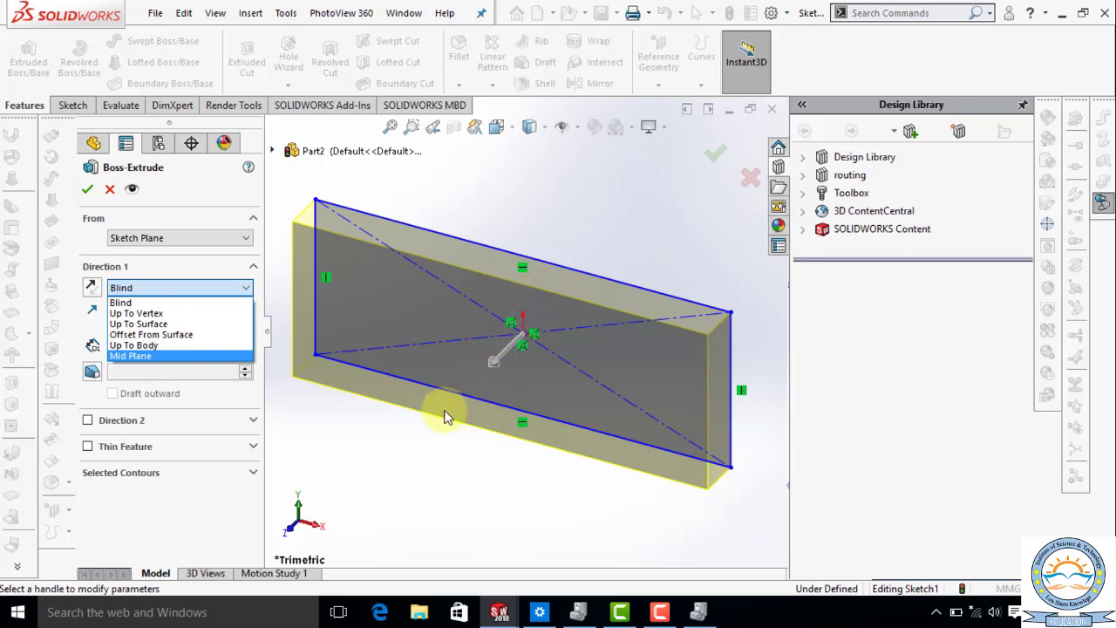
pyautogui.click(105, 401)
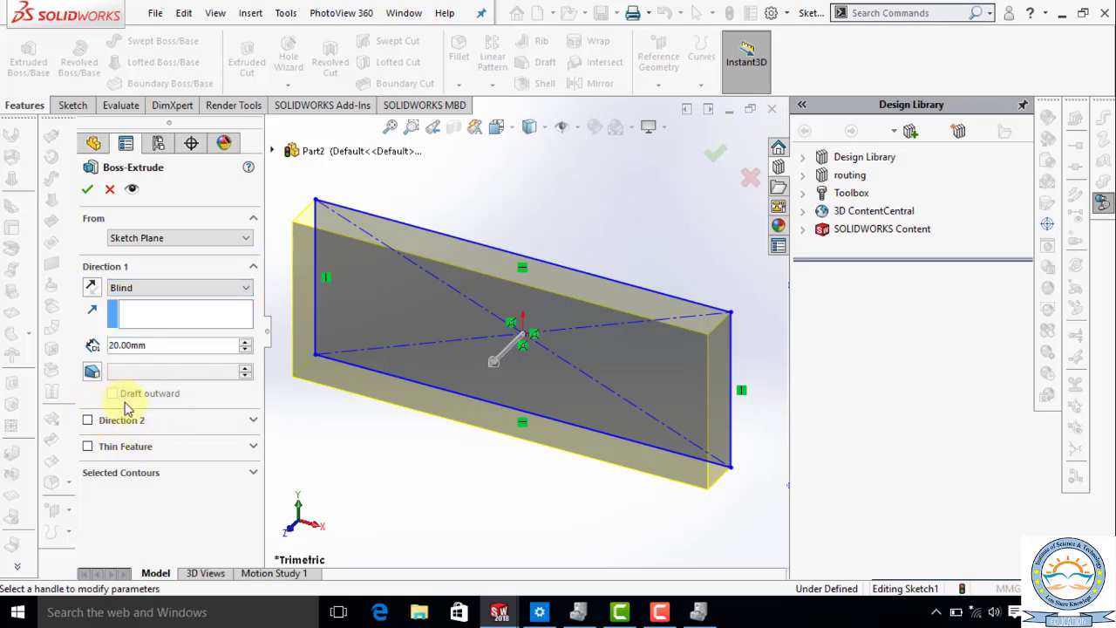
# Enable draft on Direction 1 of the extrusion and raise the draft angle to 23 degrees
pyautogui.click(92, 372)
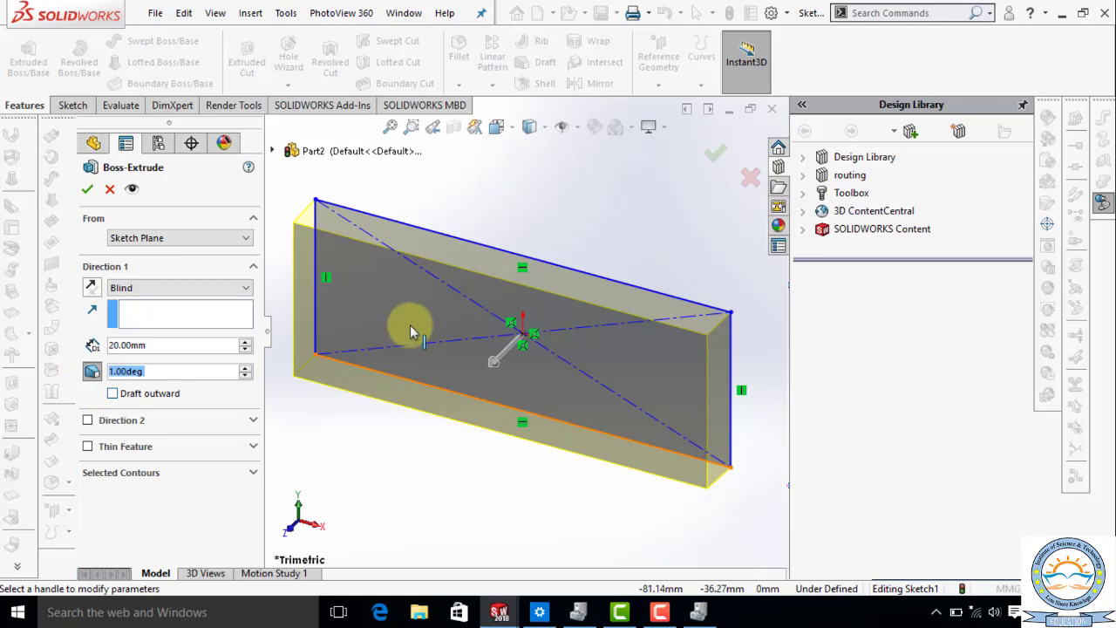
pyautogui.click(247, 369)
pyautogui.click(247, 368)
pyautogui.click(247, 368)
pyautogui.click(247, 369)
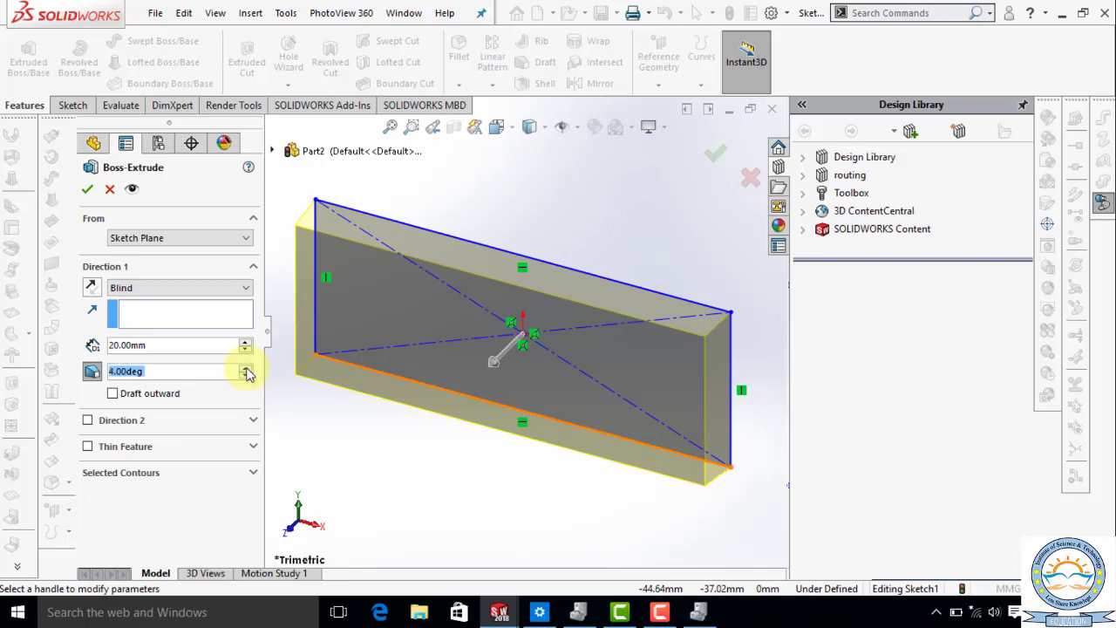
pyautogui.click(247, 369)
pyautogui.click(247, 368)
pyautogui.click(247, 368)
pyautogui.click(247, 368)
pyautogui.click(247, 368)
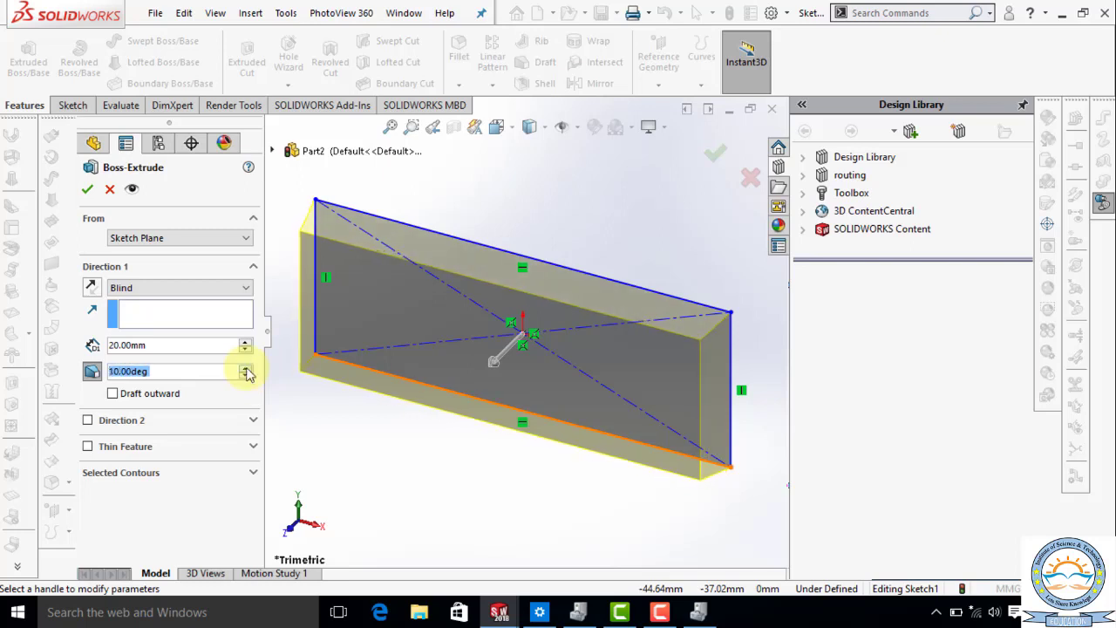
pyautogui.click(247, 368)
pyautogui.click(247, 368)
pyautogui.click(247, 369)
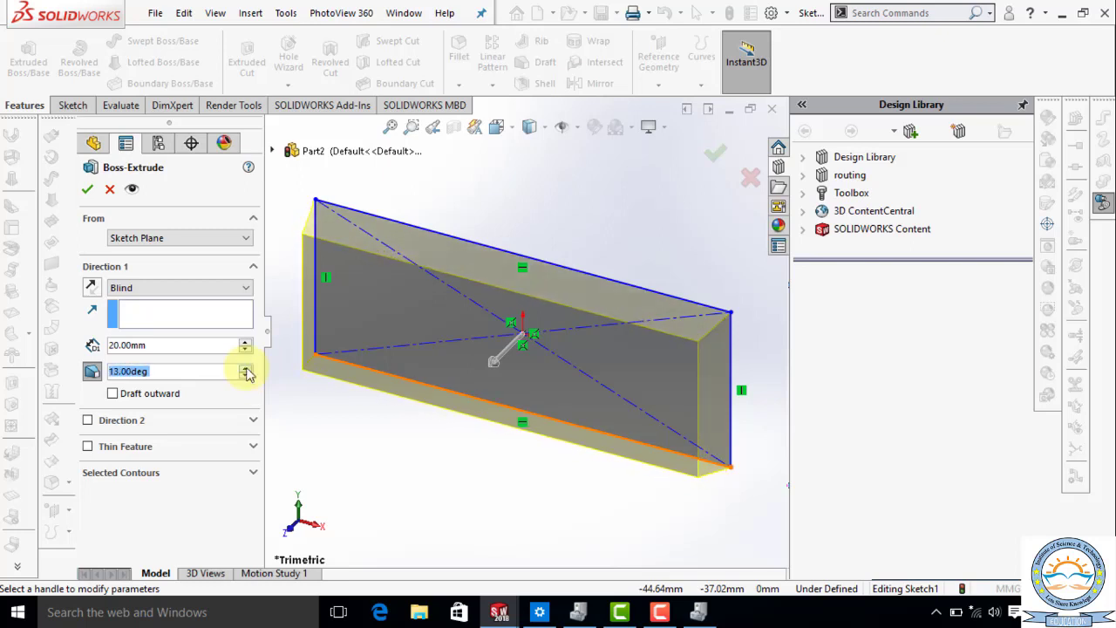
pyautogui.click(246, 368)
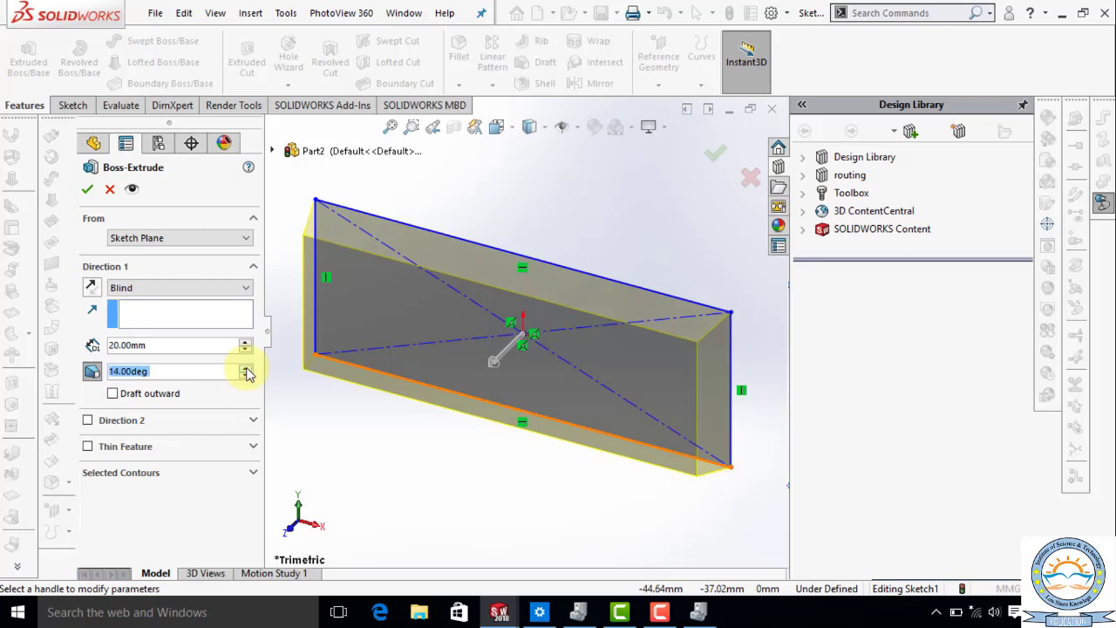
pyautogui.click(247, 368)
pyautogui.click(246, 368)
pyautogui.click(247, 368)
pyautogui.click(247, 368)
pyautogui.click(247, 368)
pyautogui.click(247, 368)
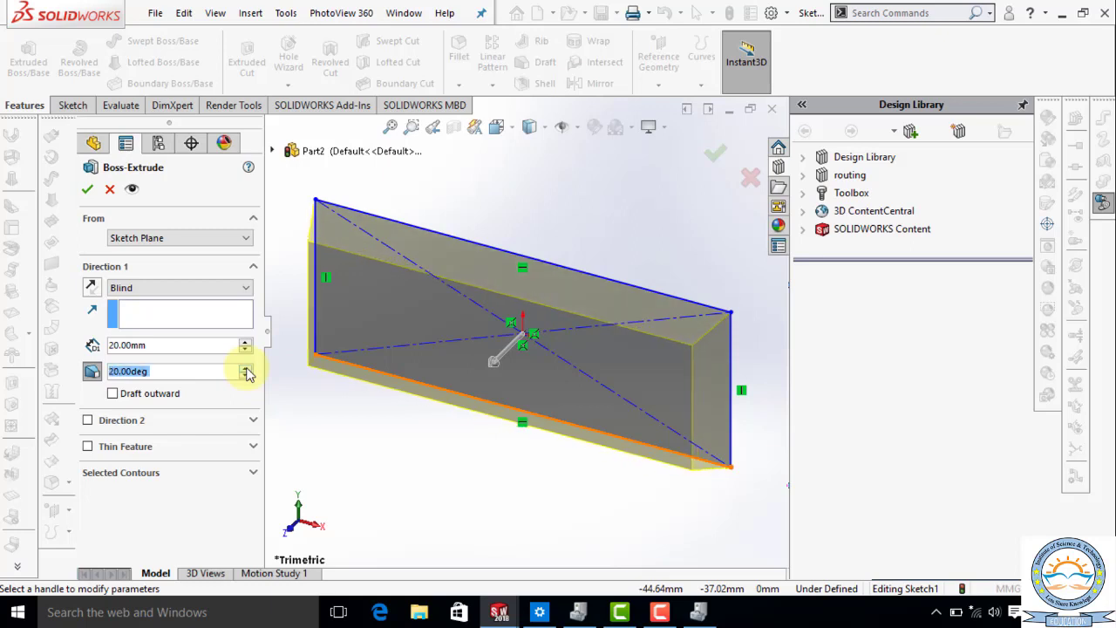
pyautogui.click(247, 369)
pyautogui.click(247, 368)
pyautogui.click(247, 368)
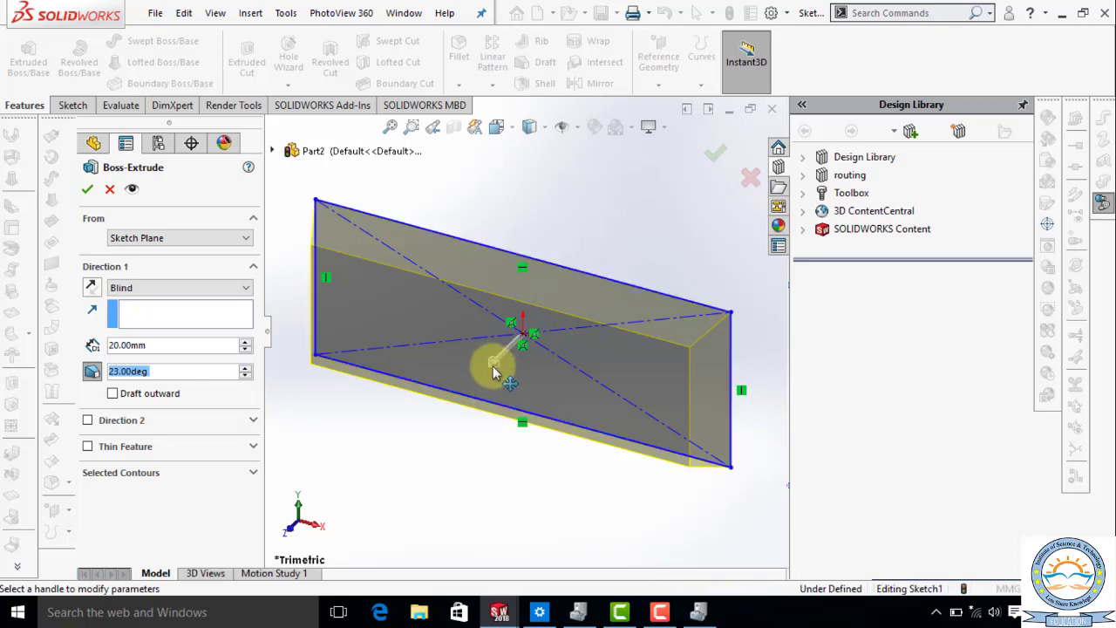
# Lengthen the extrusion preview to a depth of 107 mm and make its draft go outward
pyautogui.moveTo(494, 367); pyautogui.dragTo(460, 416)
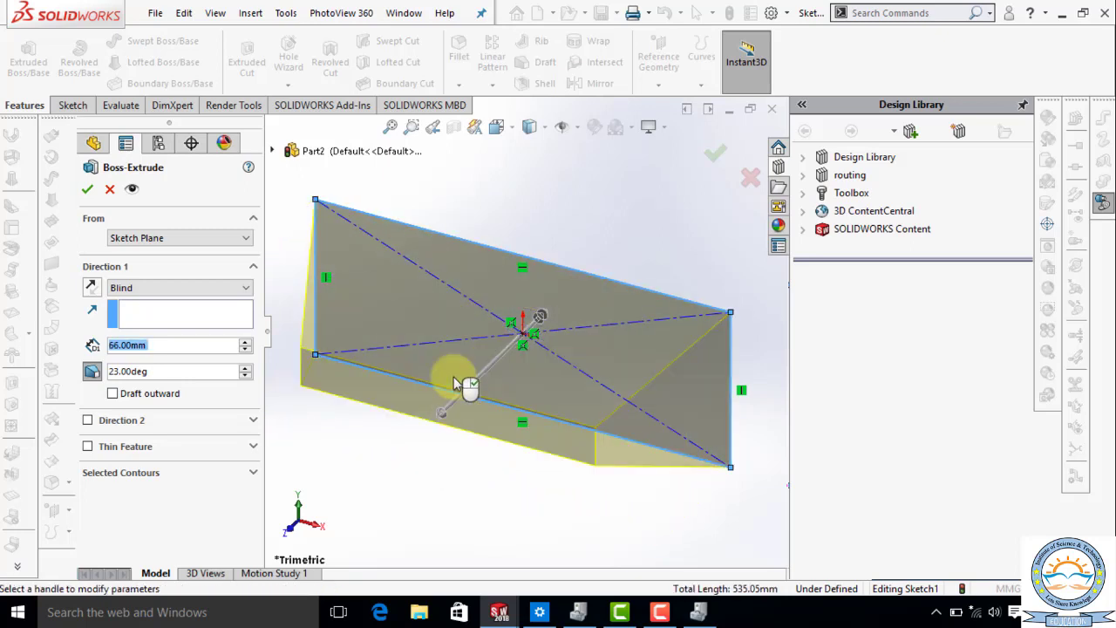
pyautogui.moveTo(441, 425); pyautogui.dragTo(421, 463)
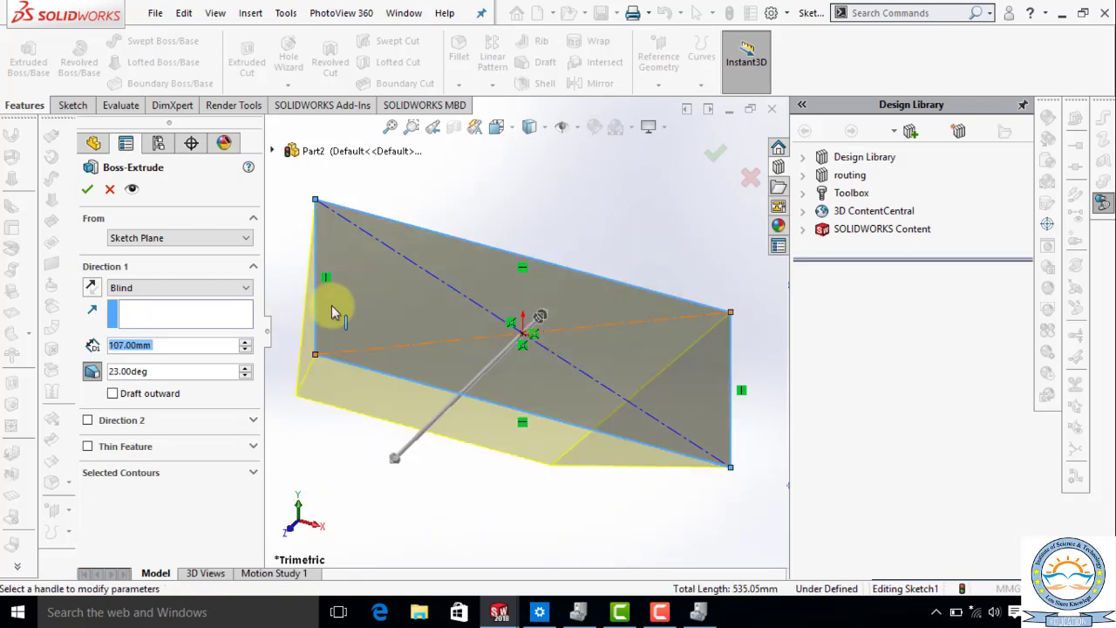
pyautogui.click(112, 395)
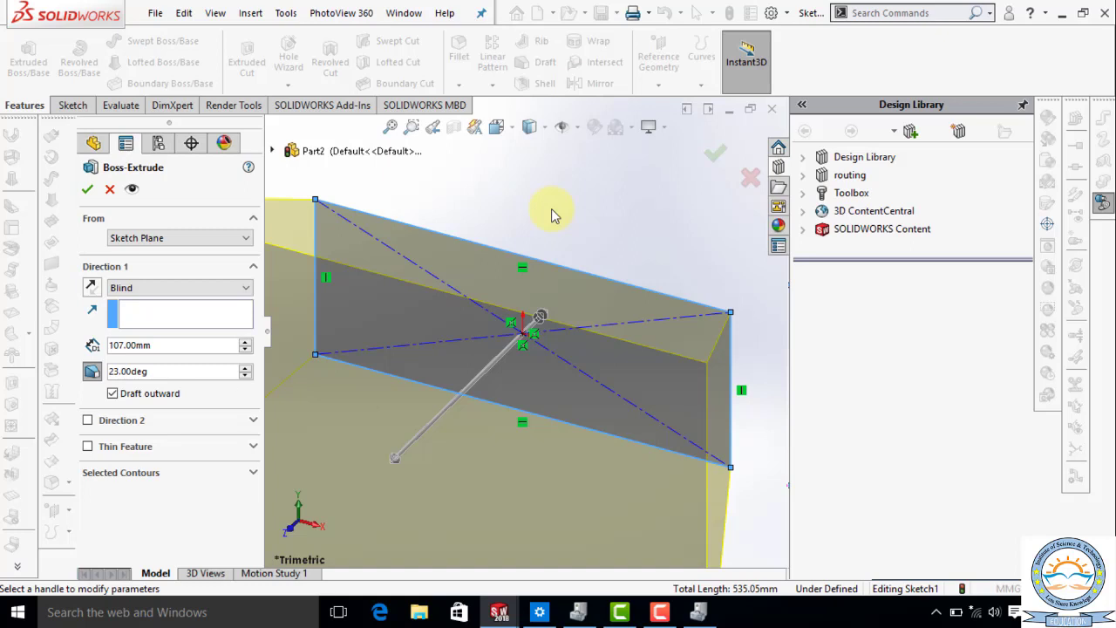
# Examine the outward-drafted extrusion preview up close, as a whole and from a rotated viewpoint
pyautogui.press('z')
pyautogui.press('z')
pyautogui.press('z')
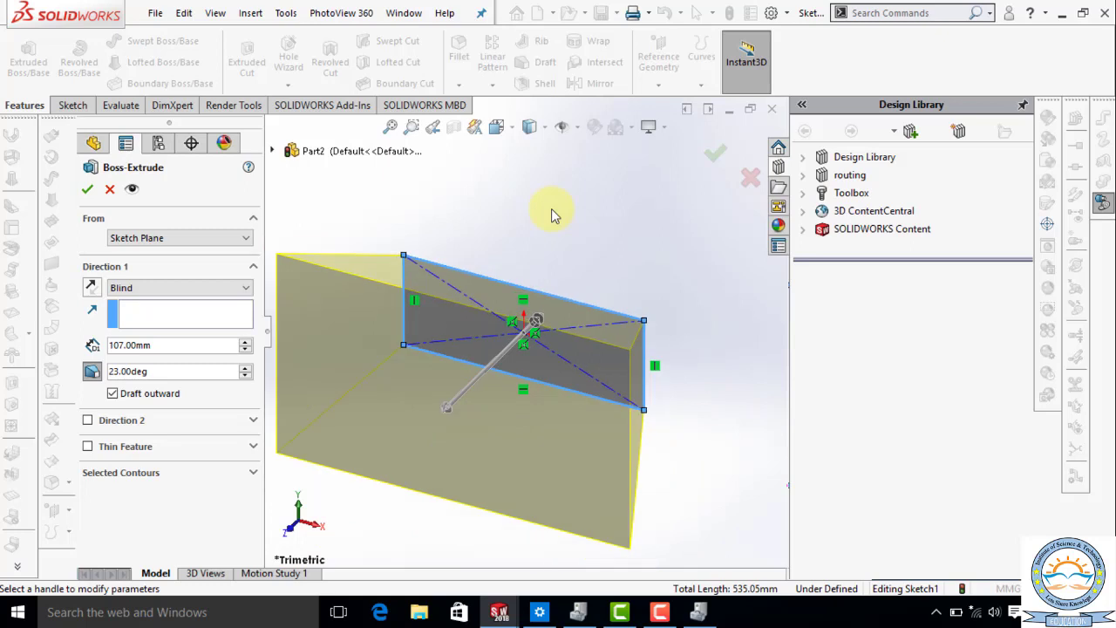
pyautogui.press('z')
pyautogui.press('z')
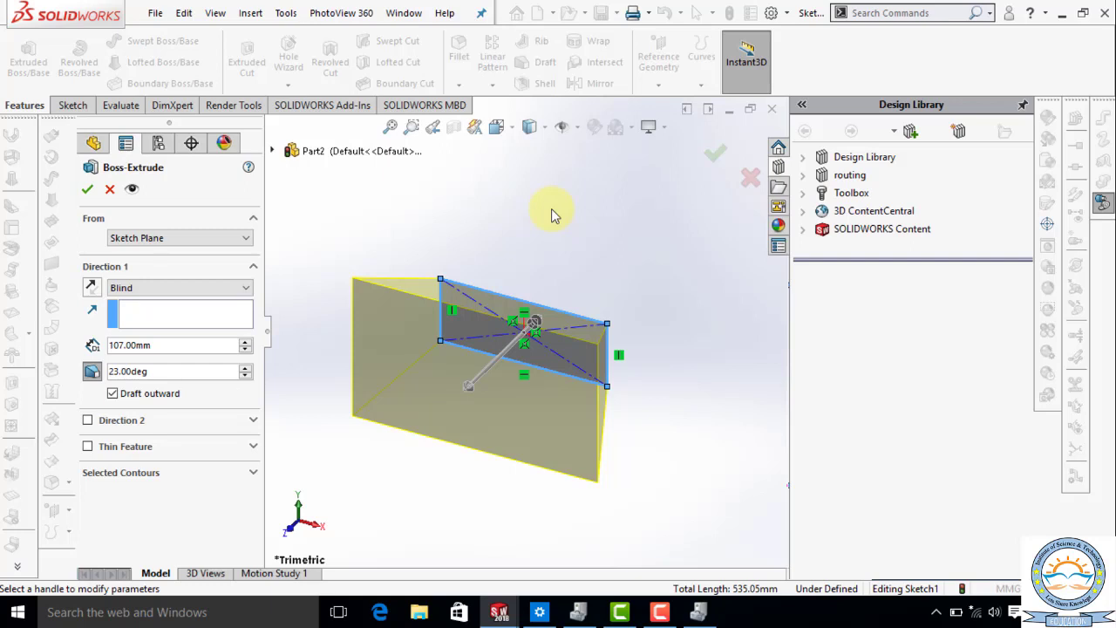
pyautogui.hotkey('shift', 'z')
pyautogui.hotkey('shift', 'z')
pyautogui.hotkey('shift', 'z')
pyautogui.hotkey('shift', 'z')
pyautogui.hotkey('shift', 'z')
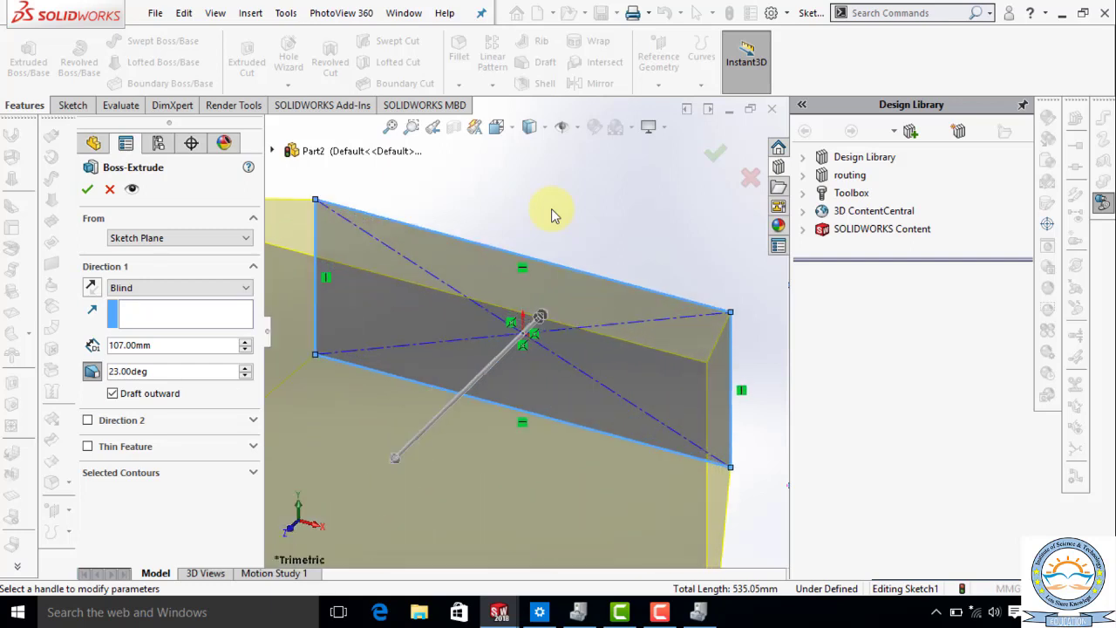
pyautogui.hotkey('shift', 'z')
pyautogui.hotkey('shift', 'z')
pyautogui.hotkey('shift', 'z')
pyautogui.hotkey('shift', 'z')
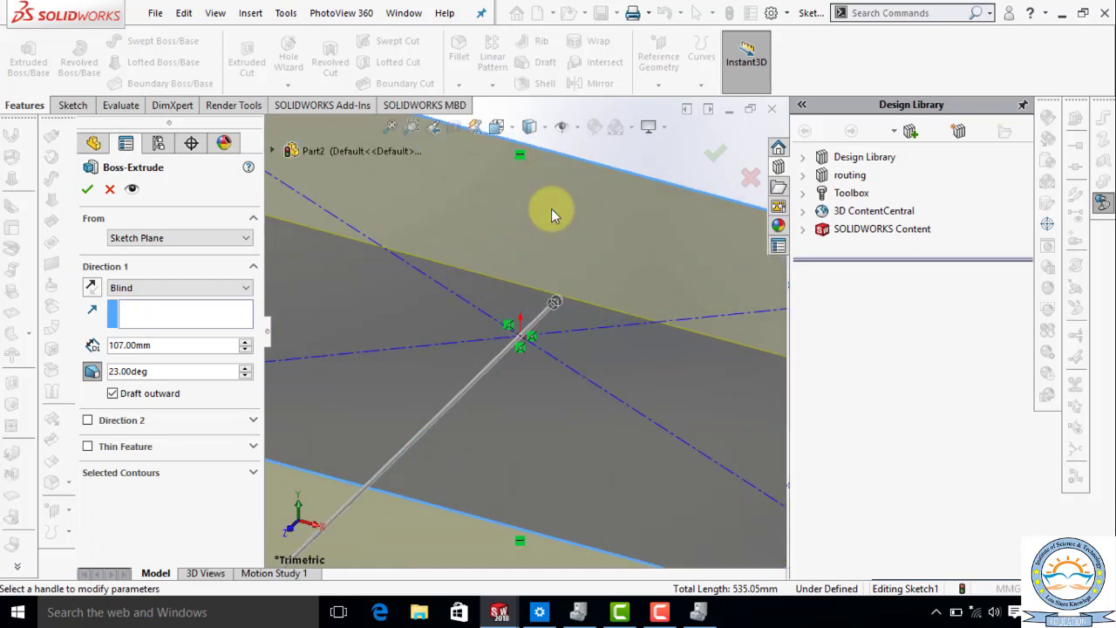
pyautogui.press('z')
pyautogui.press('z')
pyautogui.press('z')
pyautogui.press('z')
pyautogui.press('z')
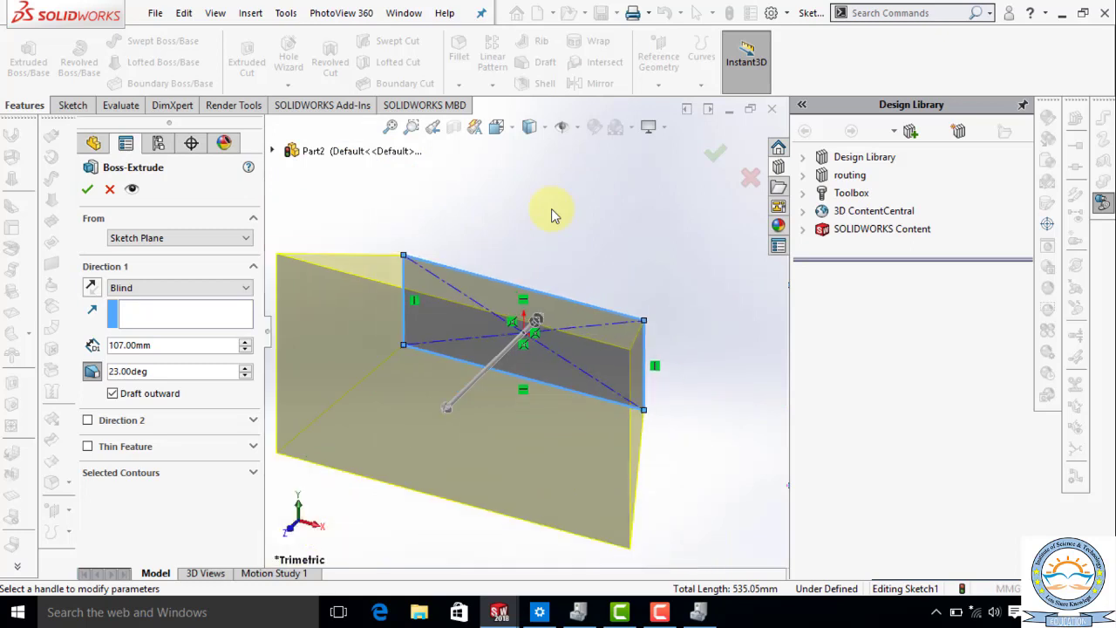
pyautogui.press('z')
pyautogui.press('z')
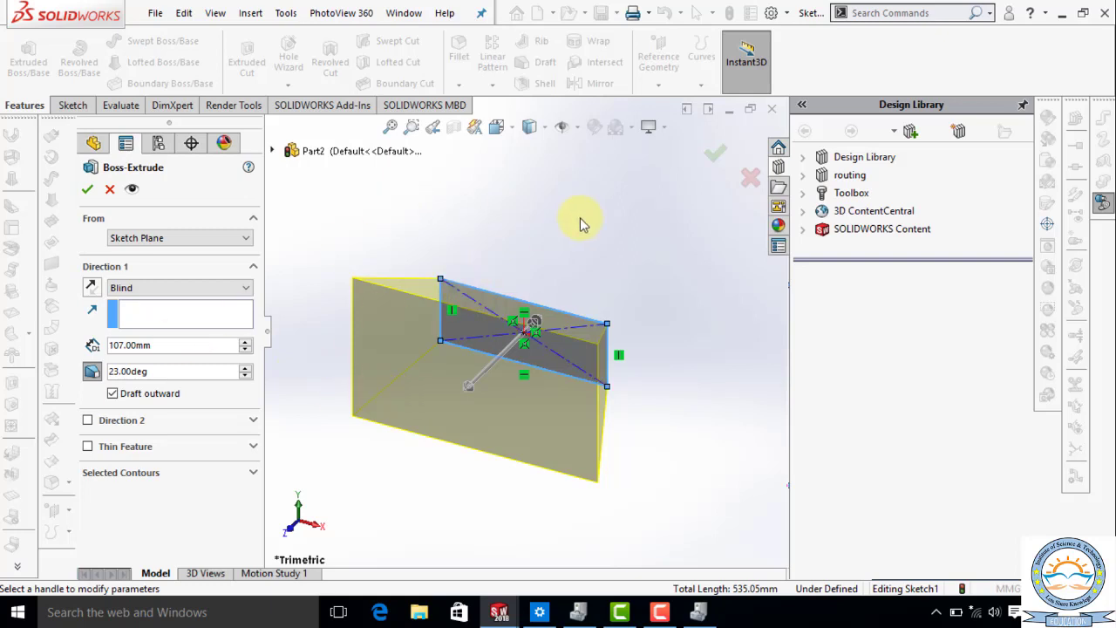
pyautogui.press('Left')
pyautogui.press('Left')
pyautogui.press('Left')
pyautogui.press('Left')
pyautogui.press('Left')
pyautogui.press('Left')
pyautogui.press('Left')
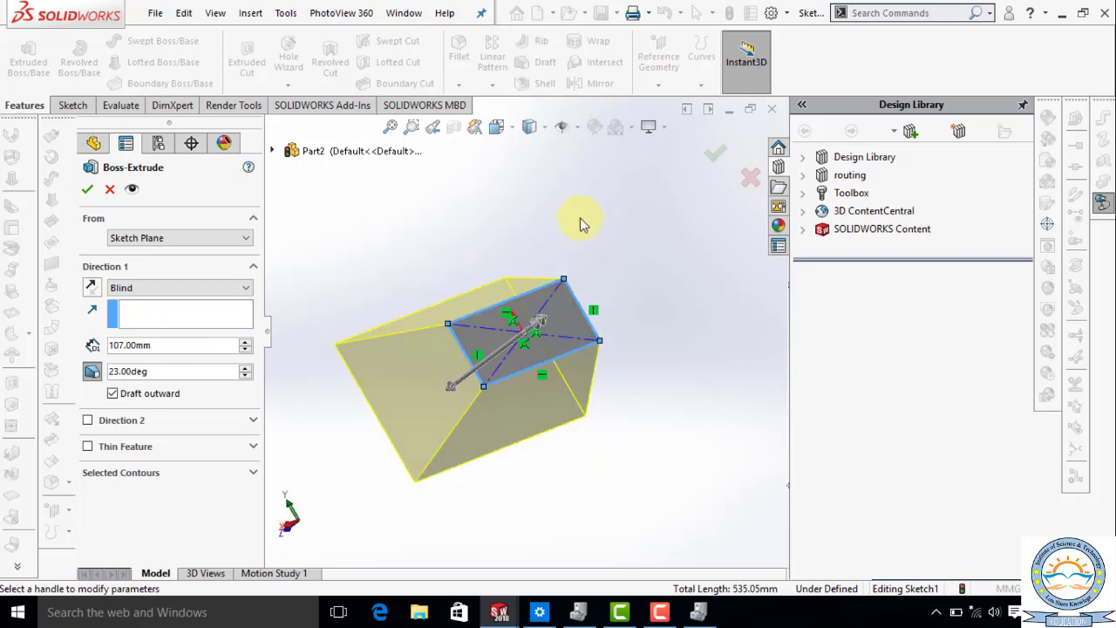
# Accept the 107 mm Blind boss extrusion of the rectangle with its 23-degree outward draft
pyautogui.press('Left')
pyautogui.press('Left')
pyautogui.press('Left')
pyautogui.press('Left')
pyautogui.press('Left')
pyautogui.press('Left')
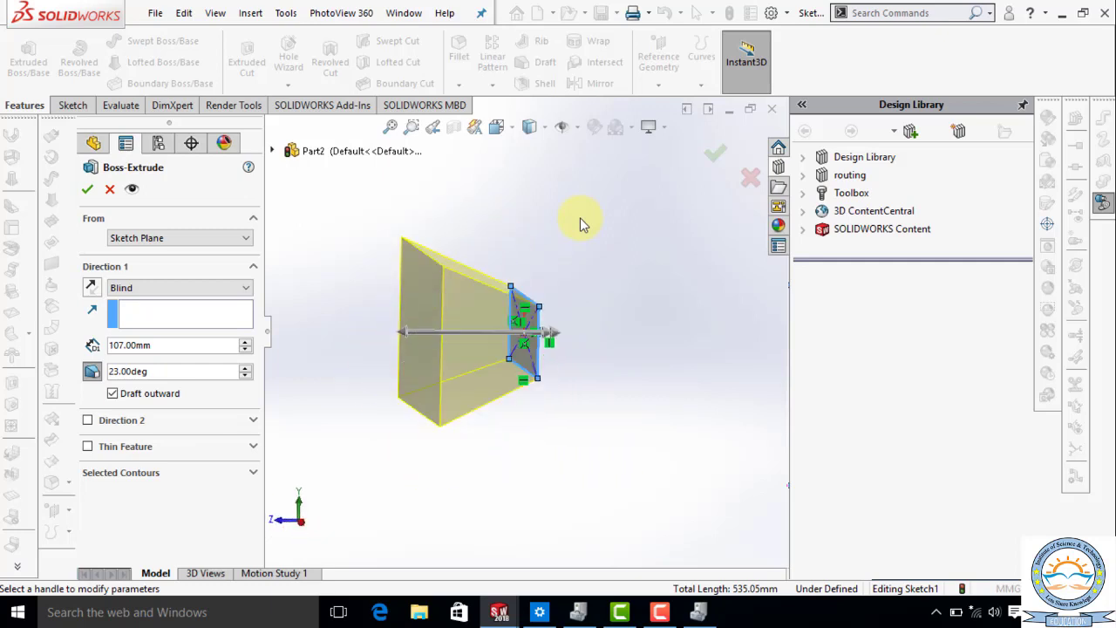
pyautogui.press('Left')
pyautogui.press('Left')
pyautogui.press('Left')
pyautogui.press('Left')
pyautogui.press('Left')
pyautogui.press('Left')
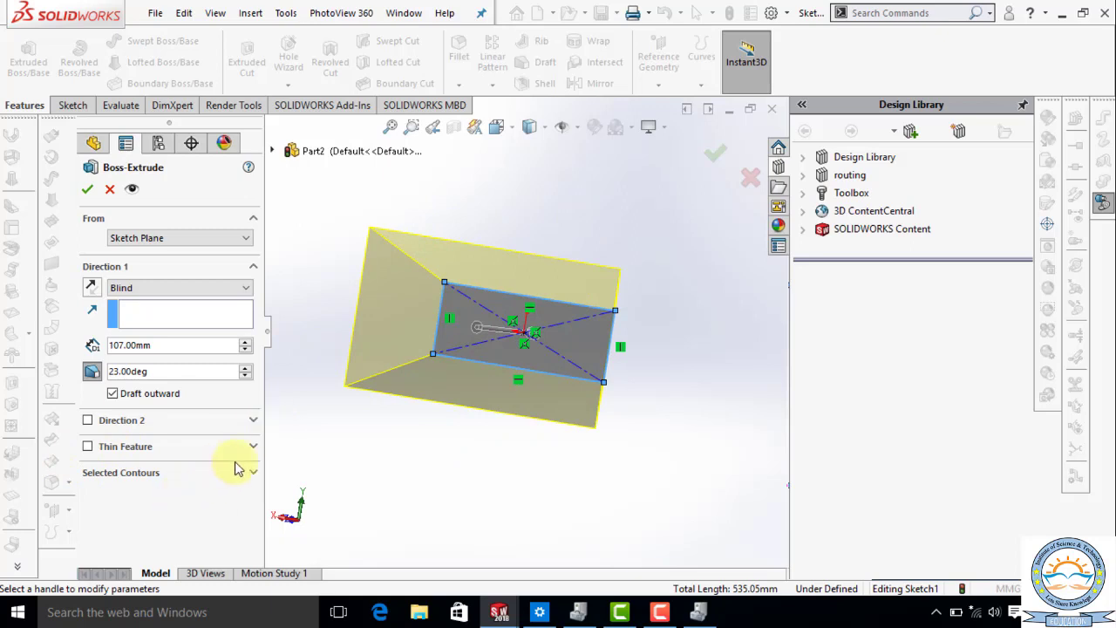
pyautogui.click(87, 189)
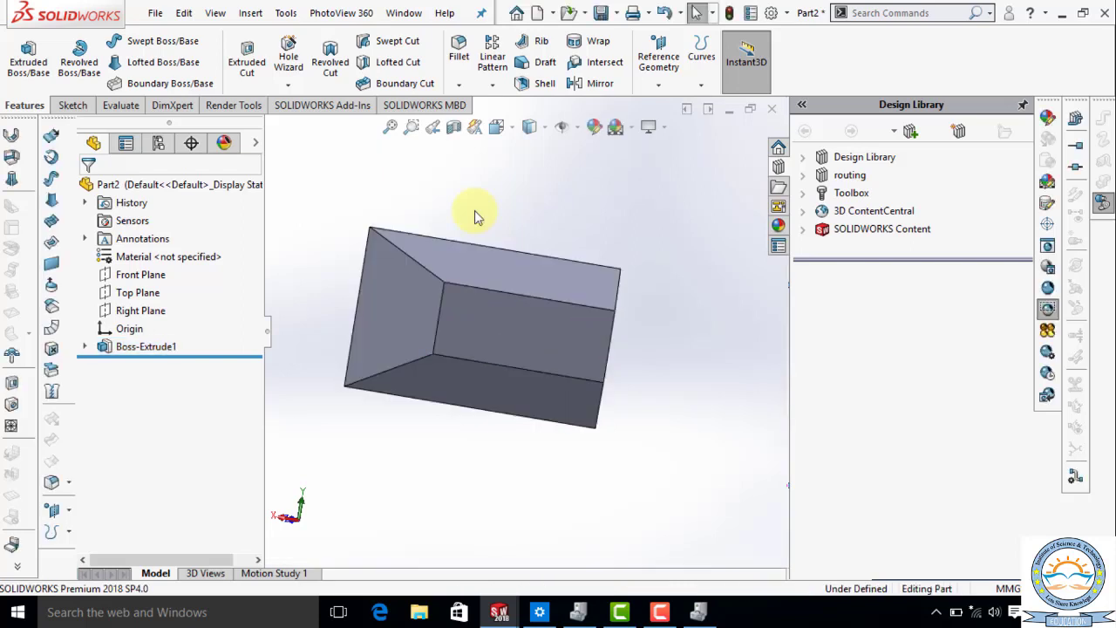
# Examine the finished tapered solid from tilted and sideways viewpoints around its small end face
pyautogui.press('Down')
pyautogui.press('Down')
pyautogui.press('Down')
pyautogui.press('Down')
pyautogui.press('Down')
pyautogui.press('Down')
pyautogui.press('Up')
pyautogui.press('Up')
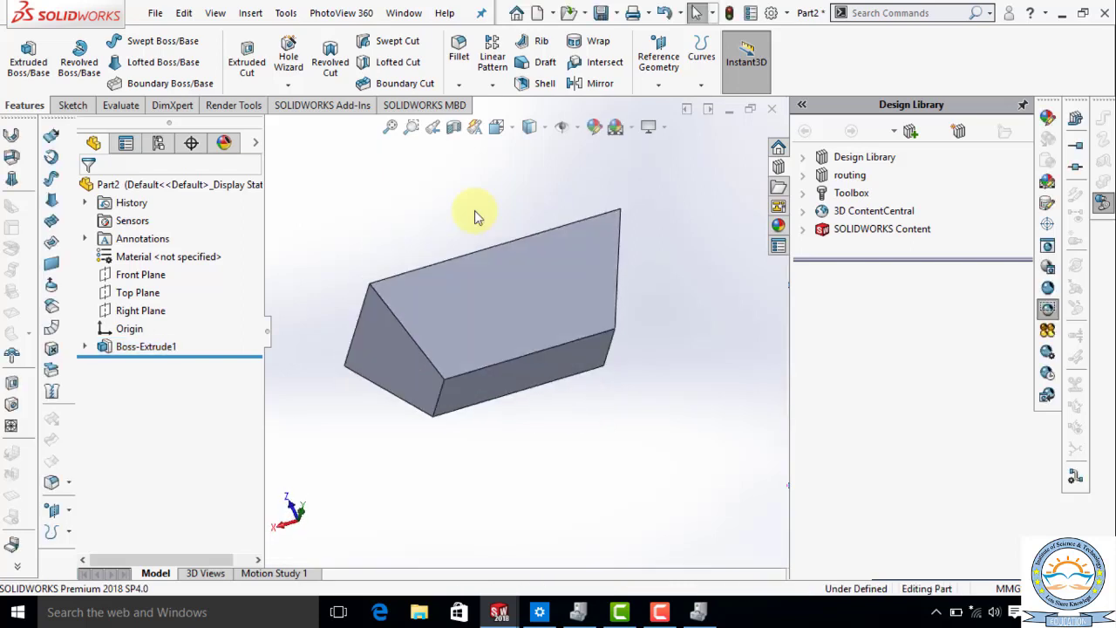
pyautogui.press('Up')
pyautogui.press('Up')
pyautogui.press('Up')
pyautogui.press('Up')
pyautogui.press('Right')
pyautogui.press('Right')
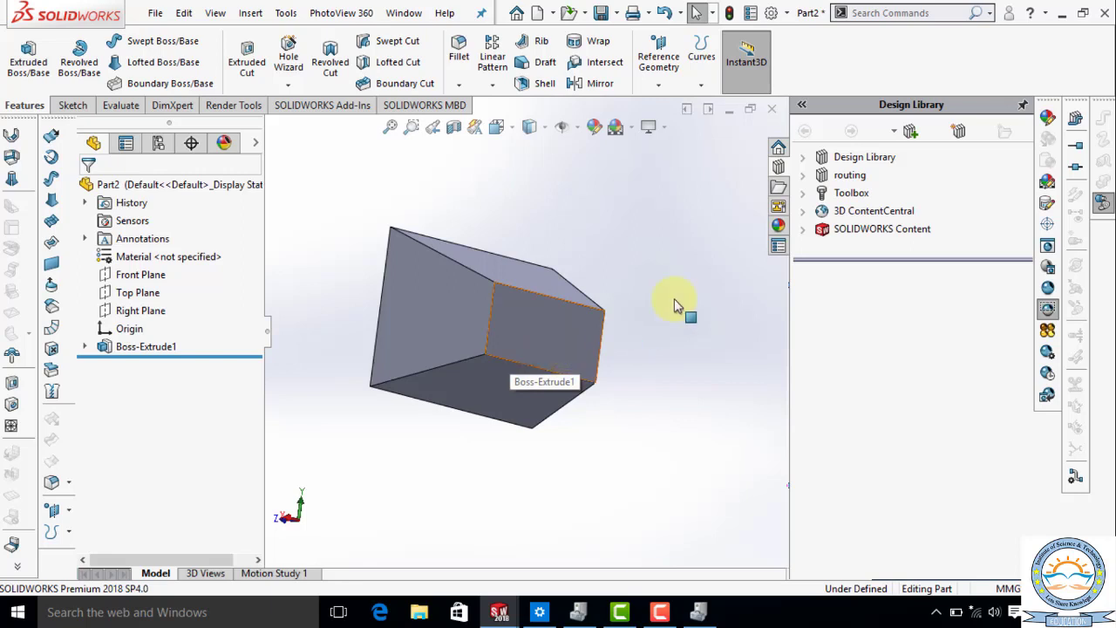
pyautogui.rightClick(547, 331)
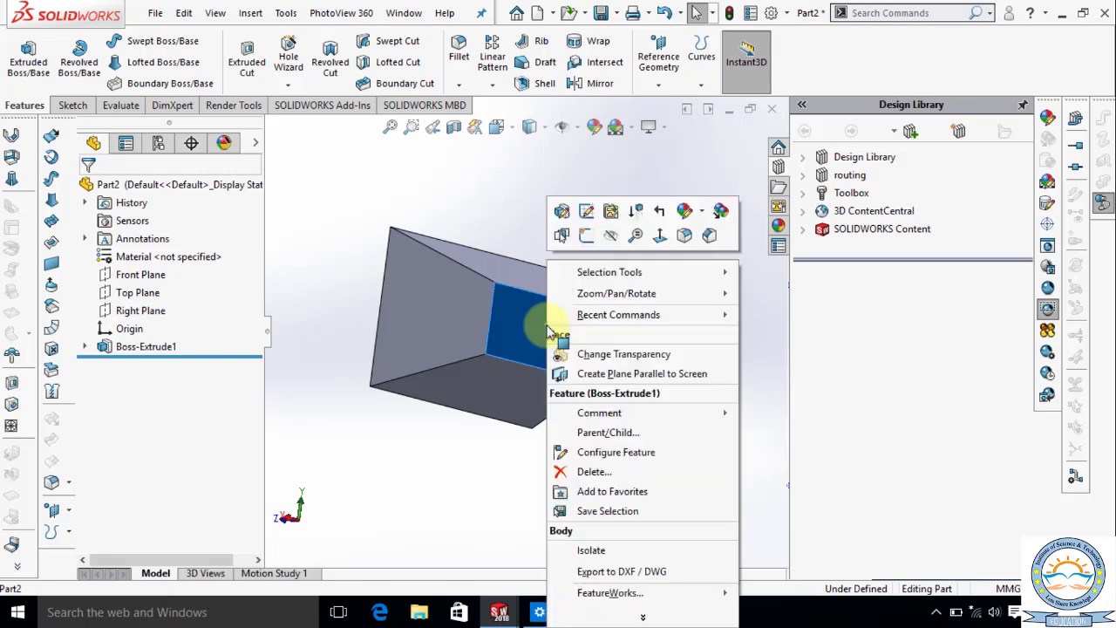
pyautogui.click(585, 235)
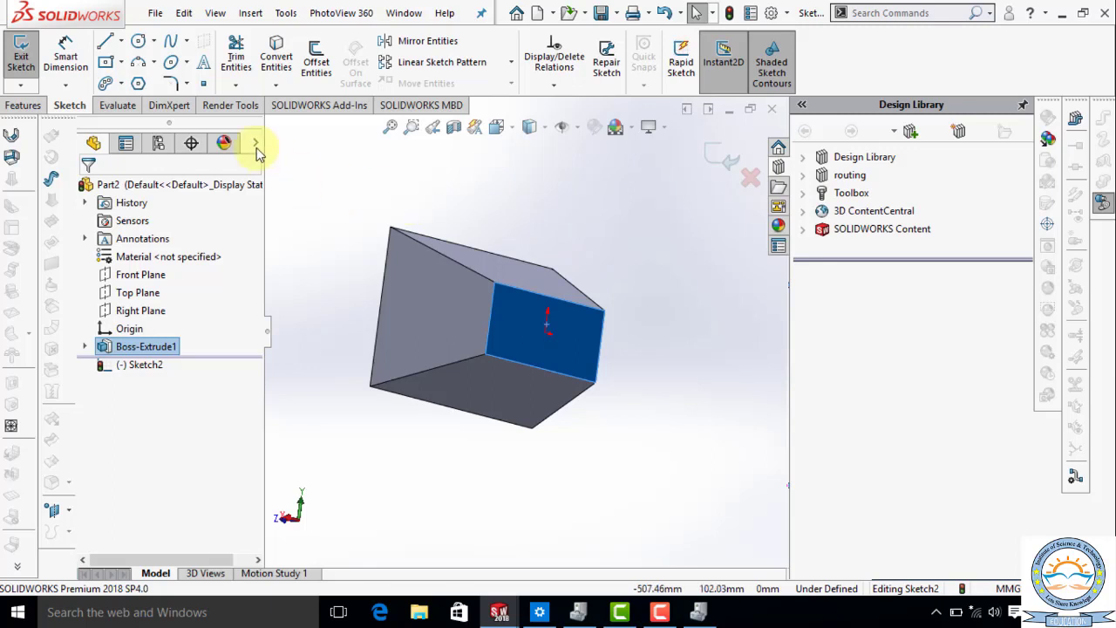
pyautogui.rightClick(535, 346)
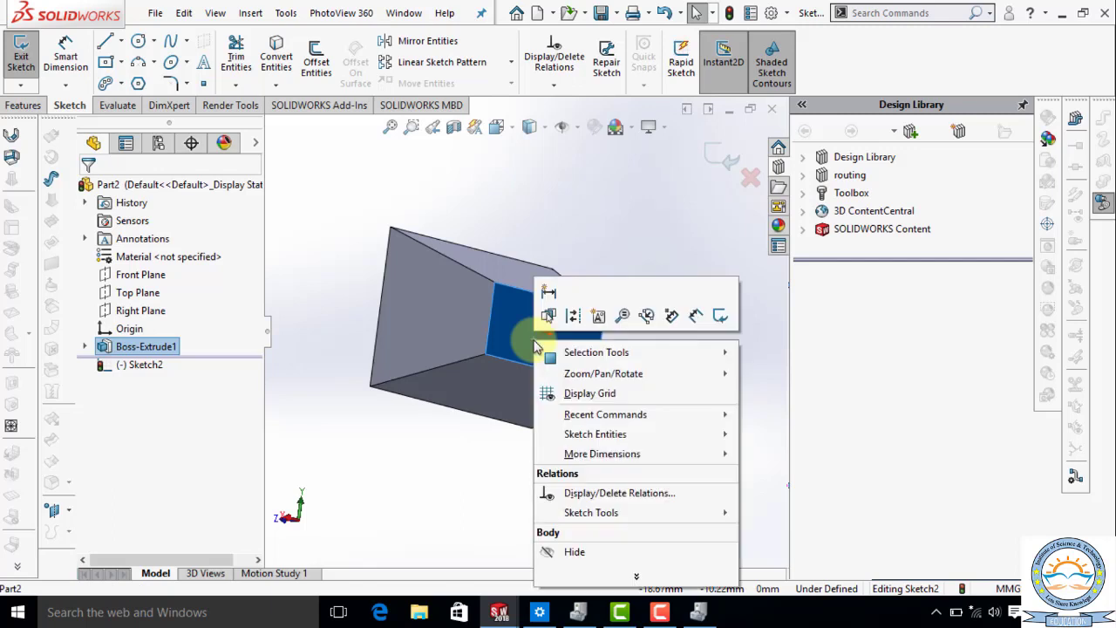
pyautogui.click(521, 343)
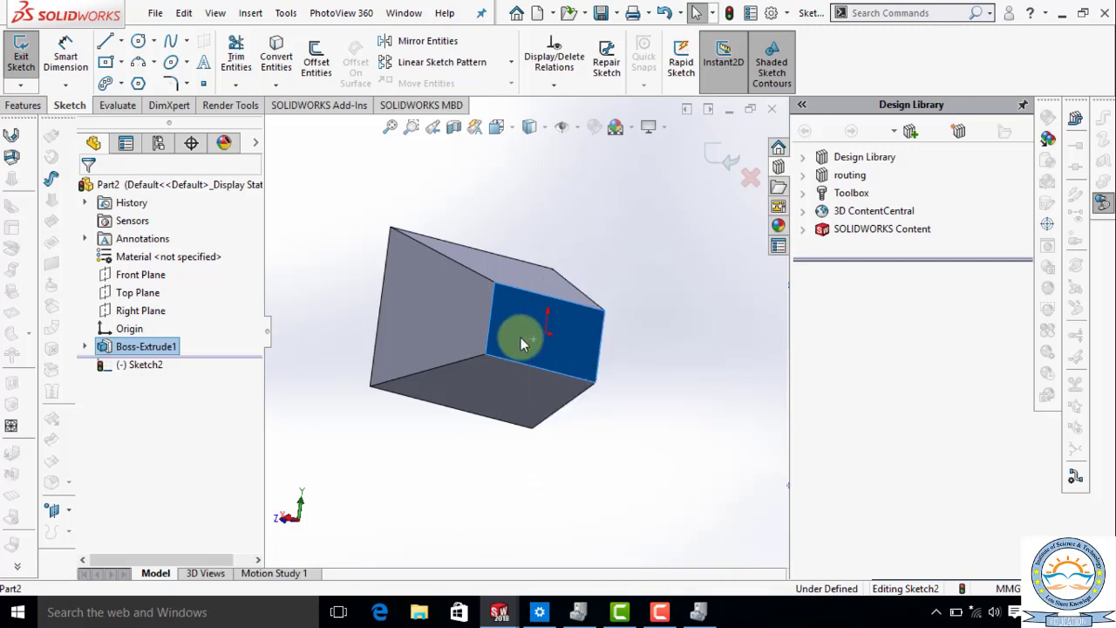
pyautogui.rightClick(521, 338)
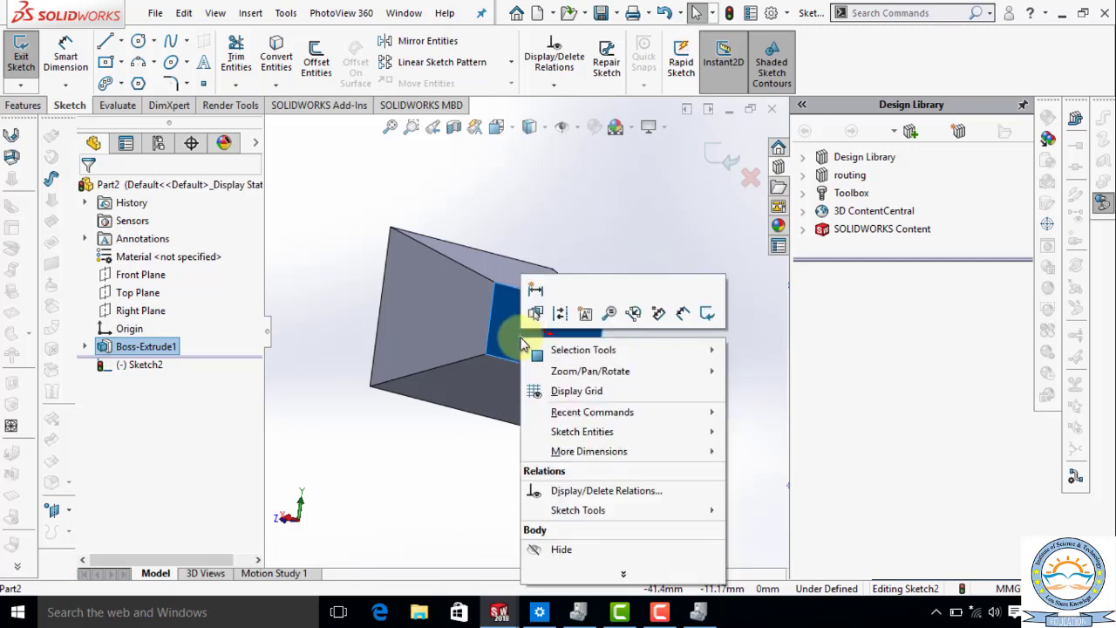
pyautogui.click(726, 152)
pyautogui.click(726, 153)
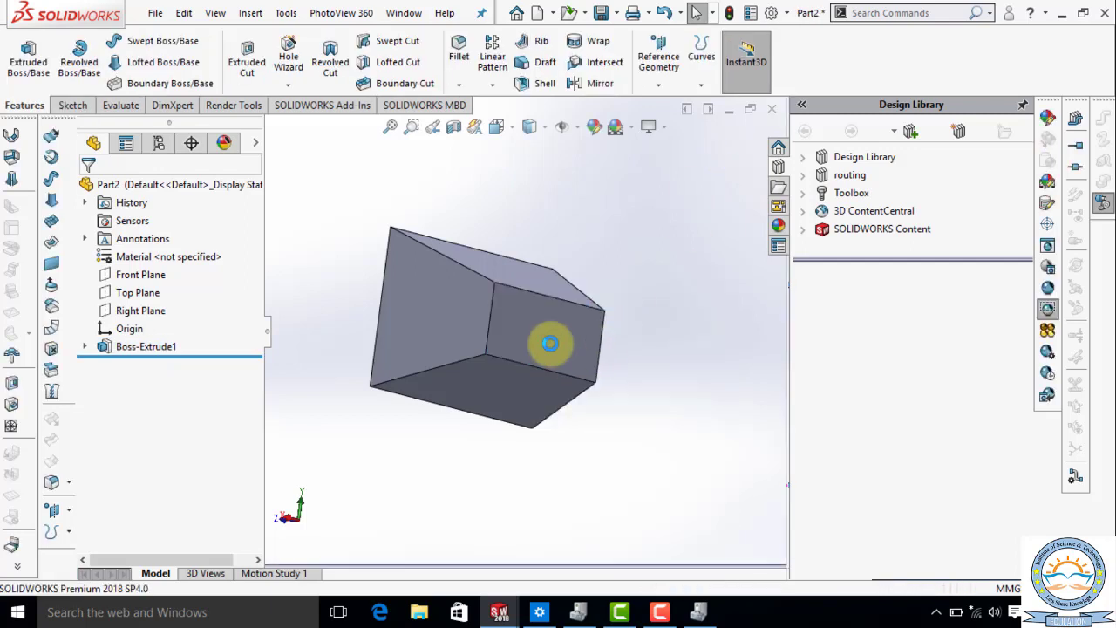
# View the tapered solid's small end face straight on and start a sketch on that face
pyautogui.click(552, 345)
pyautogui.rightClick(553, 345)
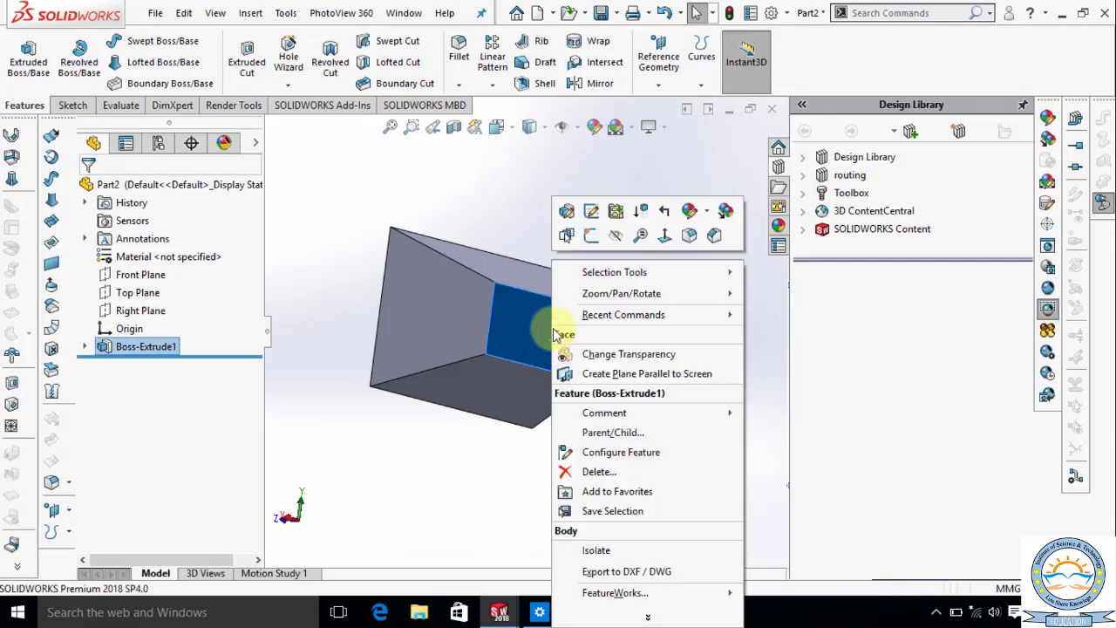
pyautogui.click(663, 238)
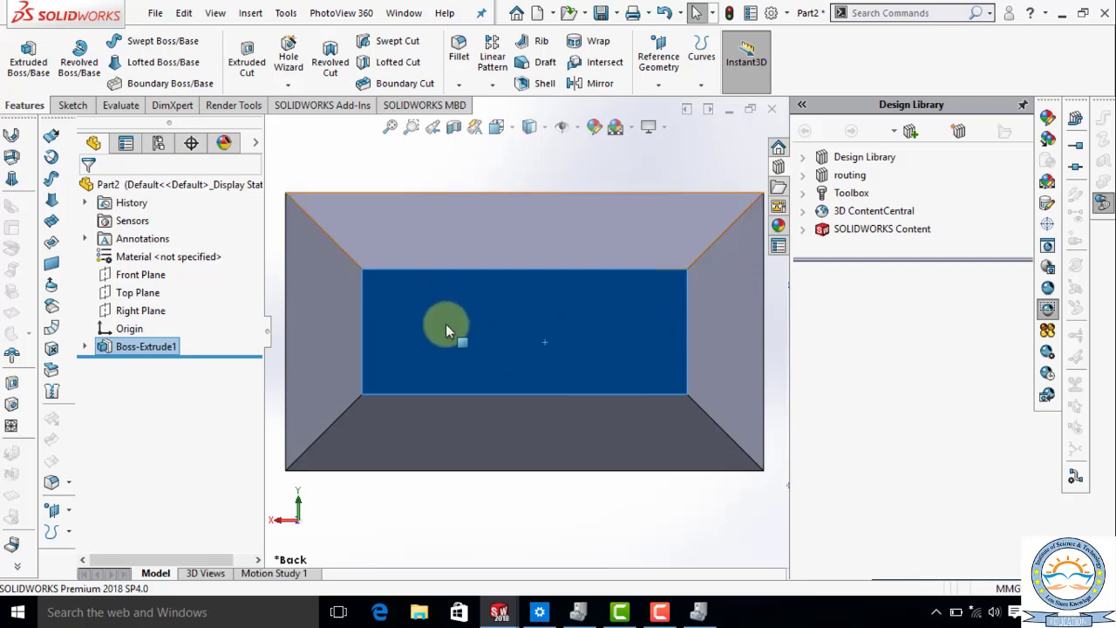
pyautogui.rightClick(501, 352)
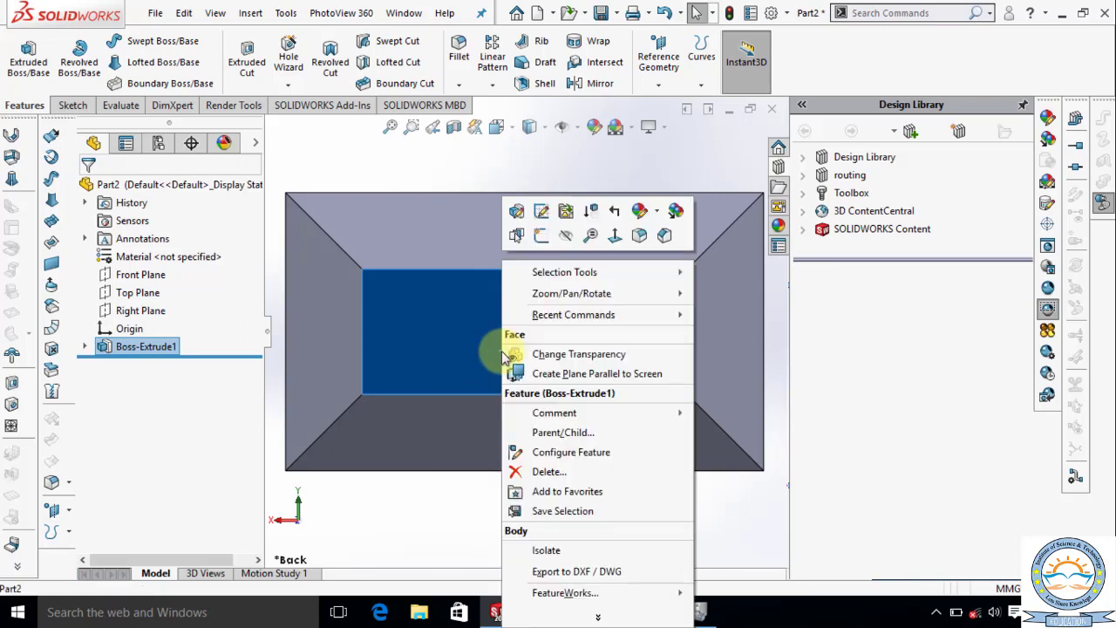
pyautogui.click(542, 241)
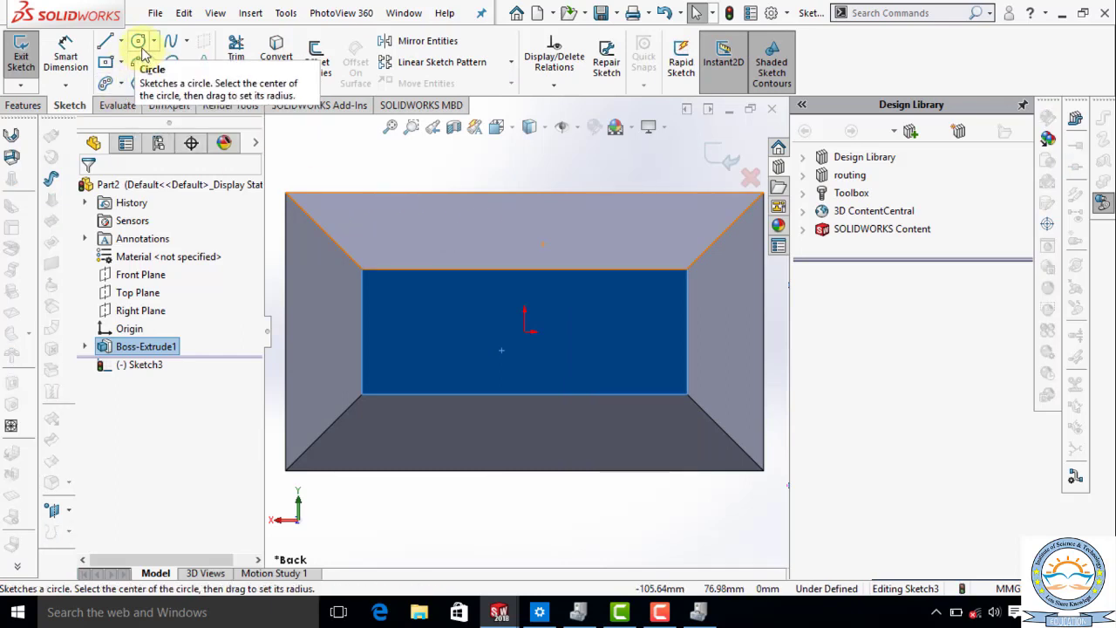
# Sketch a circle centred on the origin, nearly as tall as the small rectangular end face
pyautogui.click(532, 323)
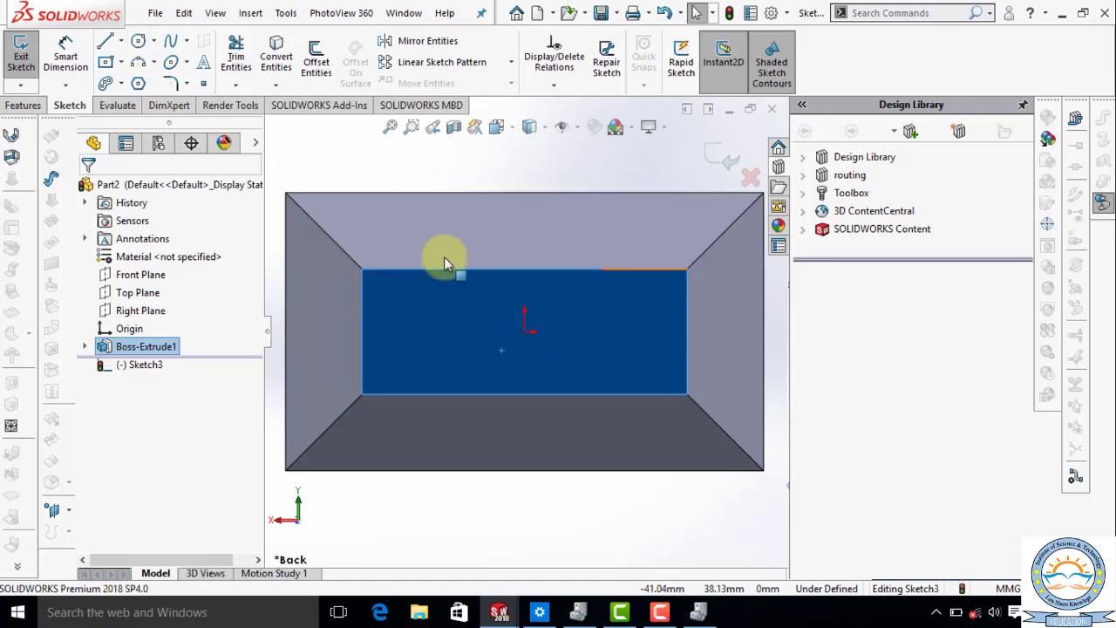
pyautogui.click(138, 41)
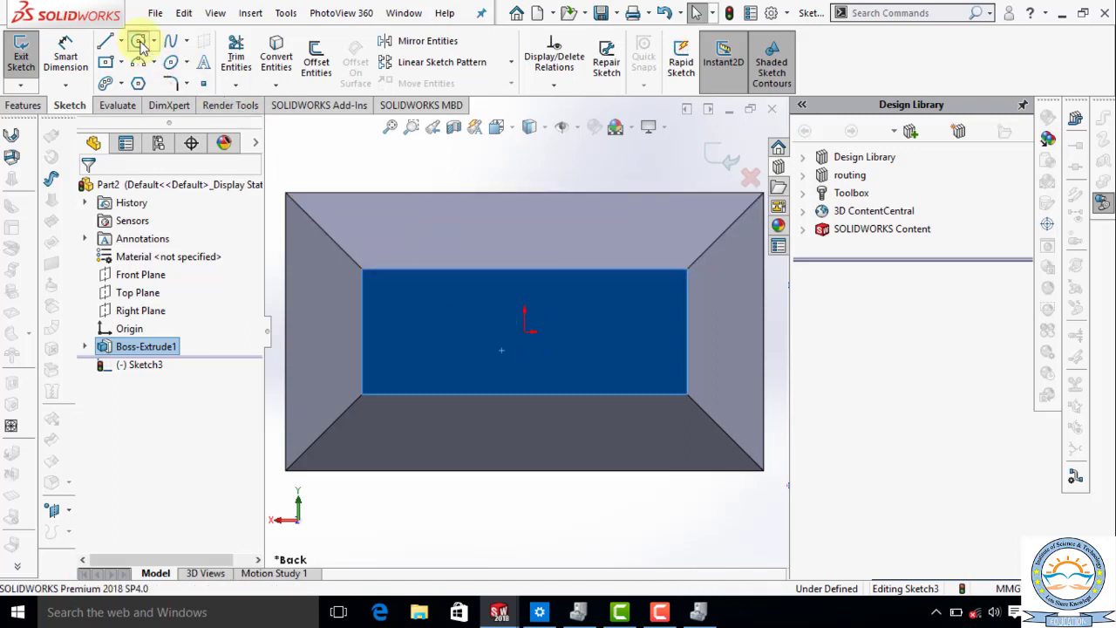
pyautogui.click(525, 334)
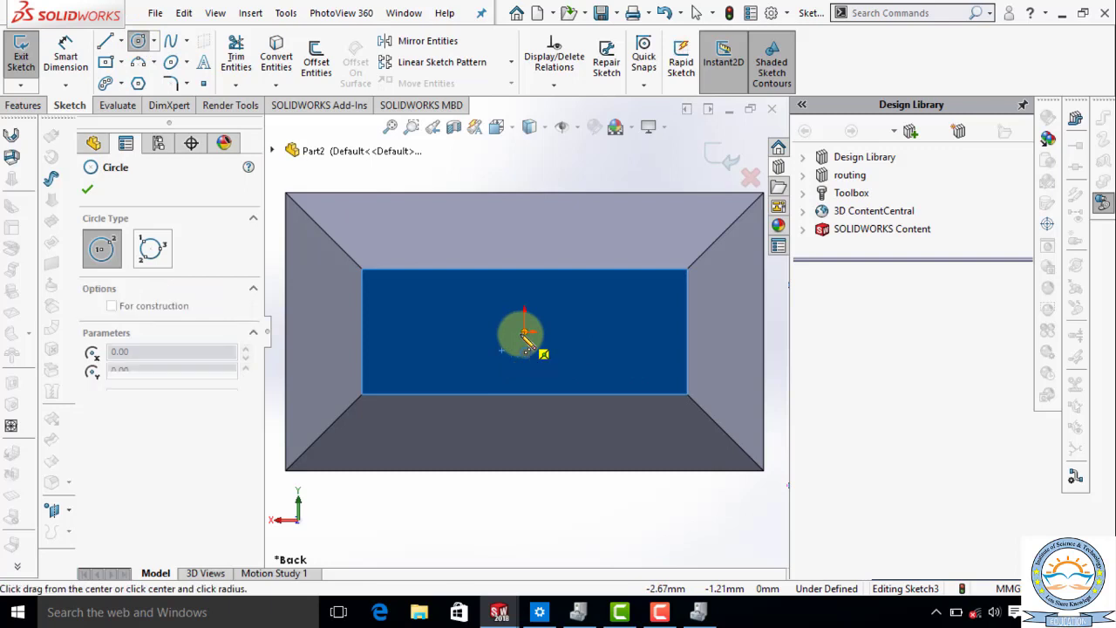
pyautogui.click(591, 337)
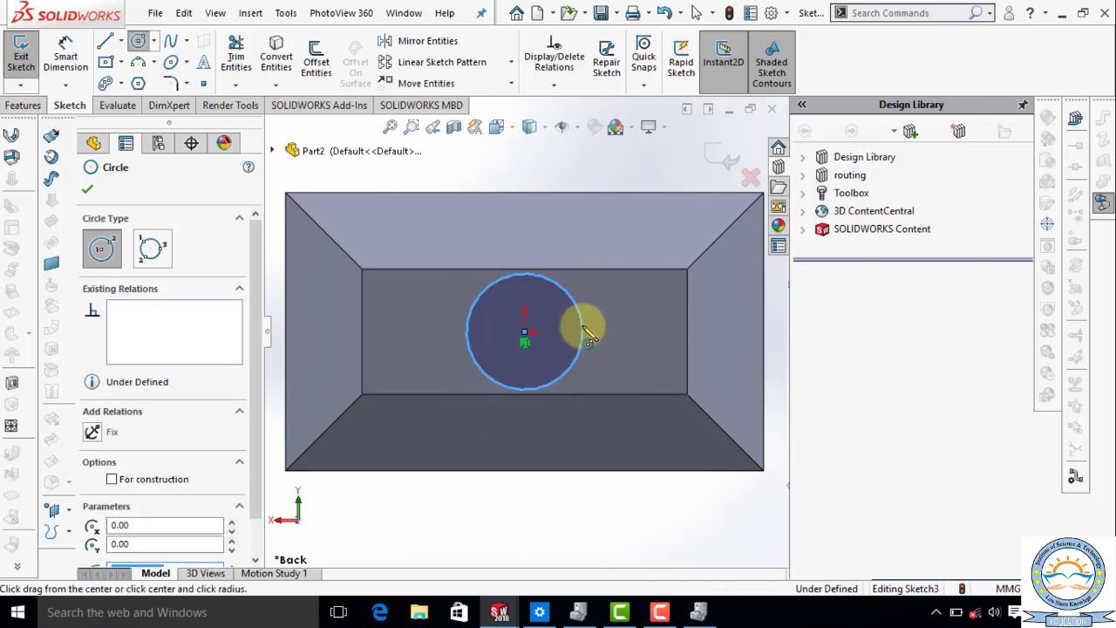
pyautogui.rightClick(589, 338)
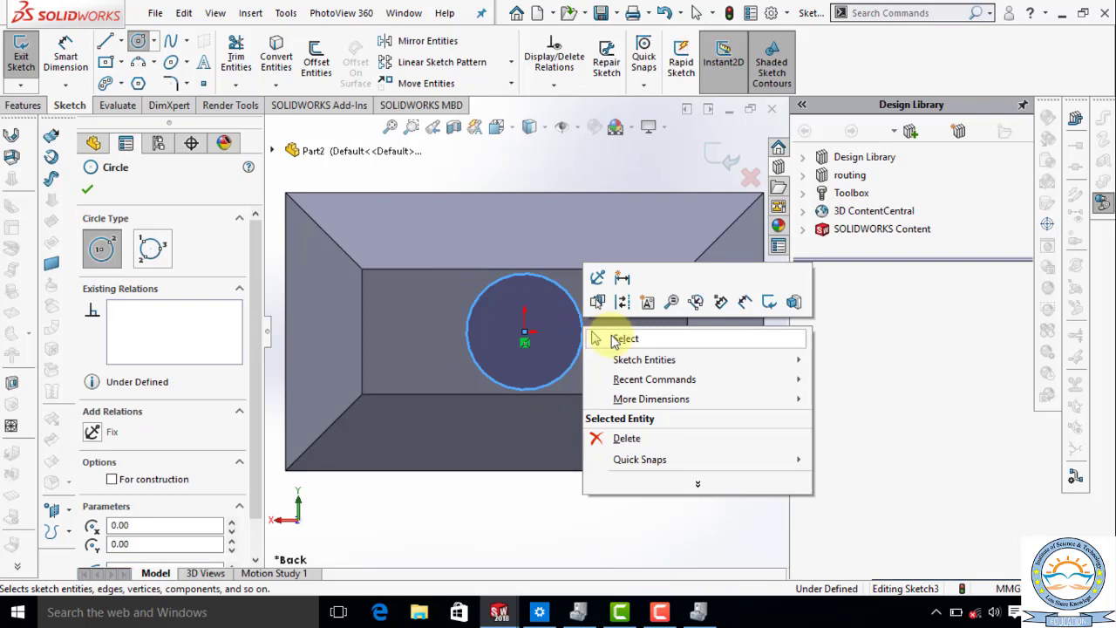
pyautogui.click(601, 339)
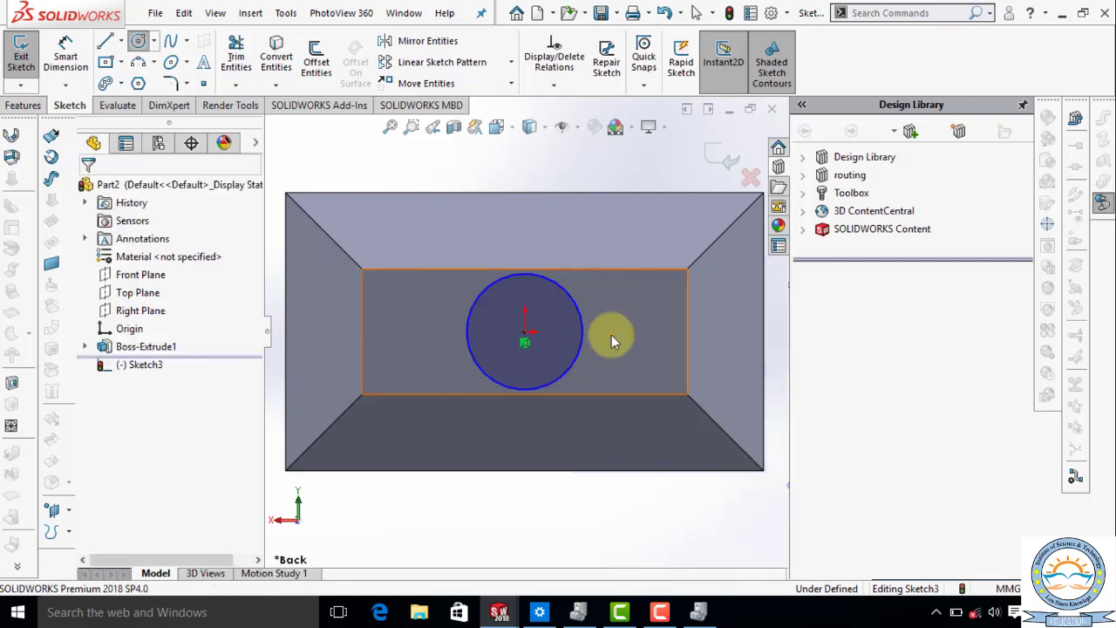
# Start an Extruded Cut of the circle from the sketch plane with a Blind depth of 27 mm
pyautogui.click(16, 108)
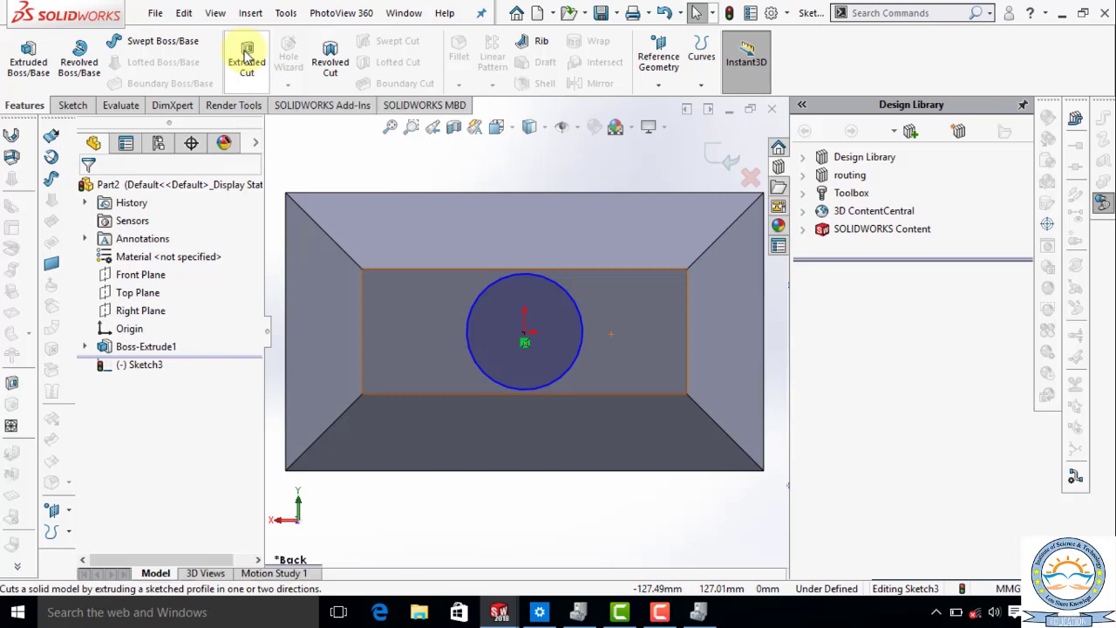
pyautogui.click(247, 57)
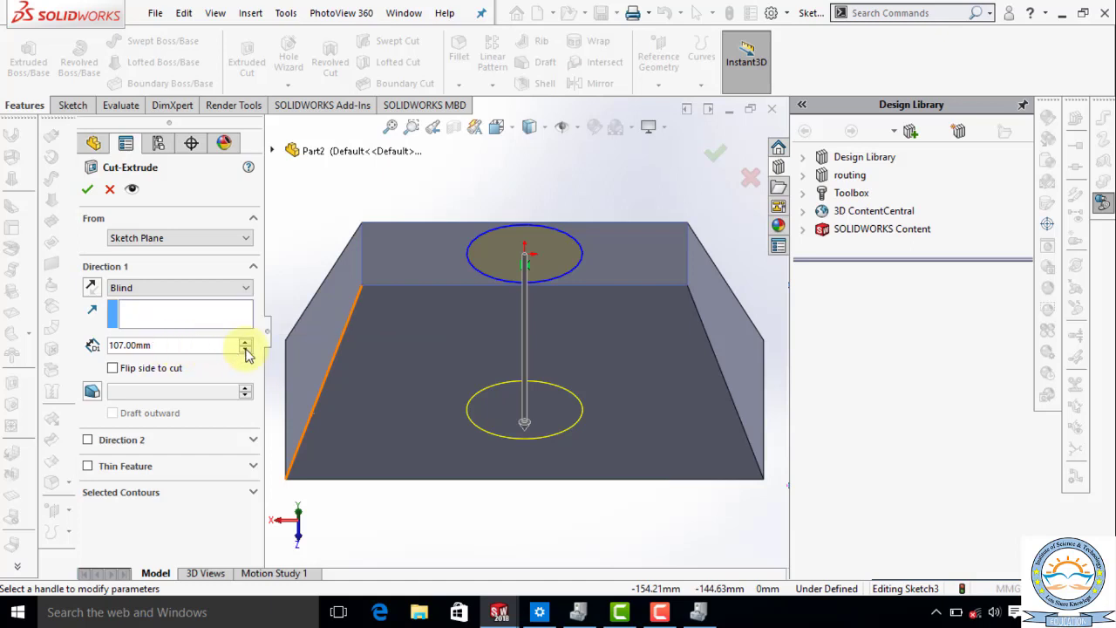
pyautogui.moveTo(247, 353); pyautogui.dragTo(247, 352)
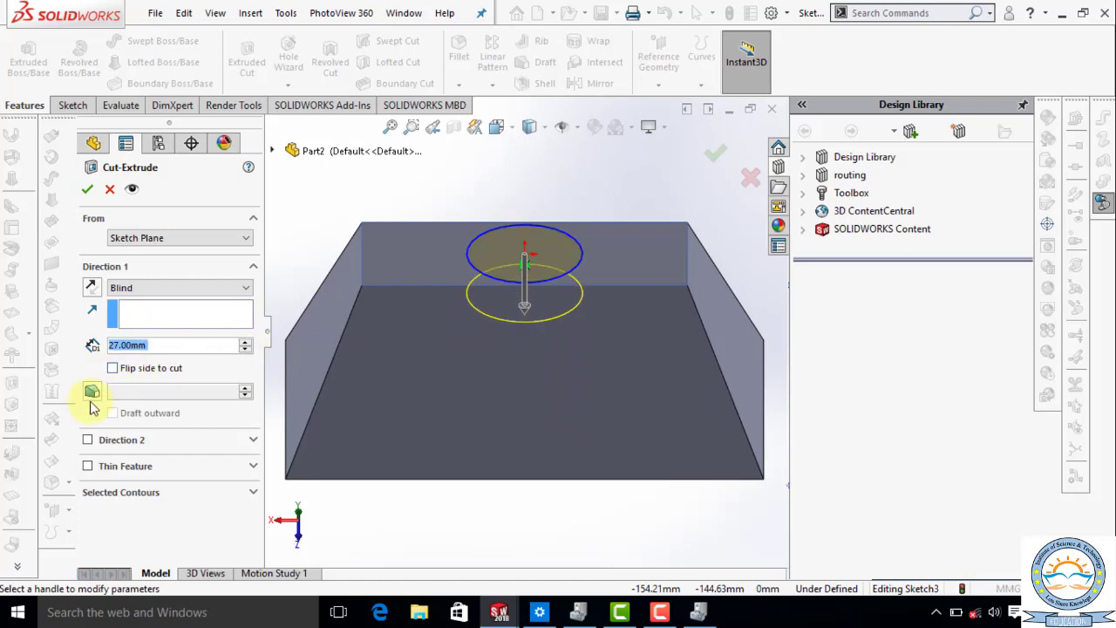
# Give the circular cut a 23-degree outward draft, keep the Blind end condition and accept the cut
pyautogui.click(93, 394)
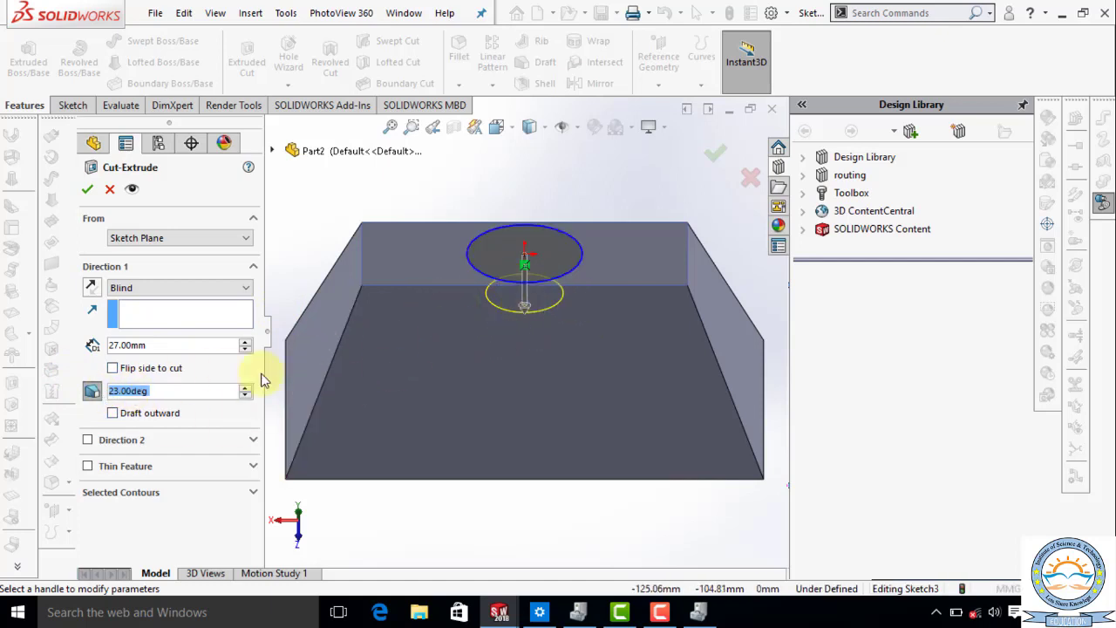
pyautogui.click(113, 414)
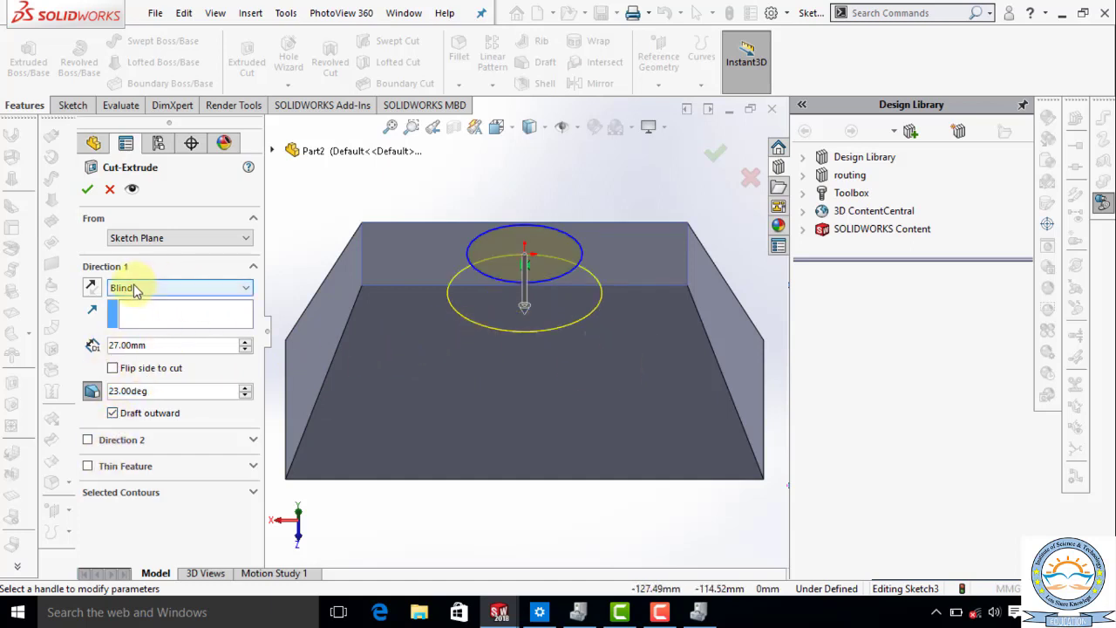
pyautogui.click(248, 295)
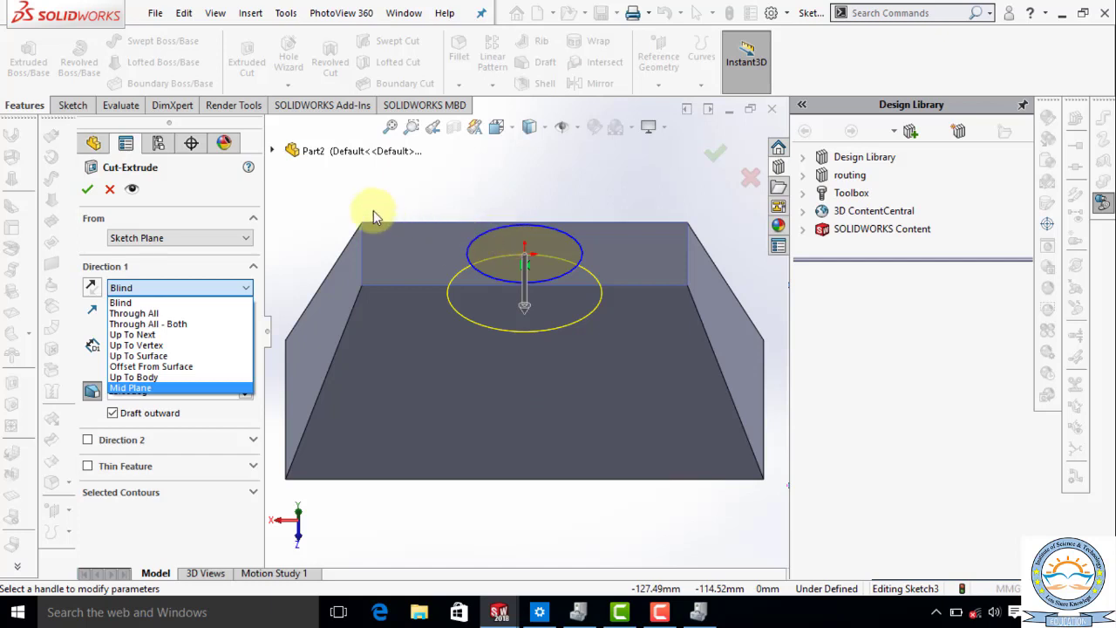
pyautogui.click(343, 197)
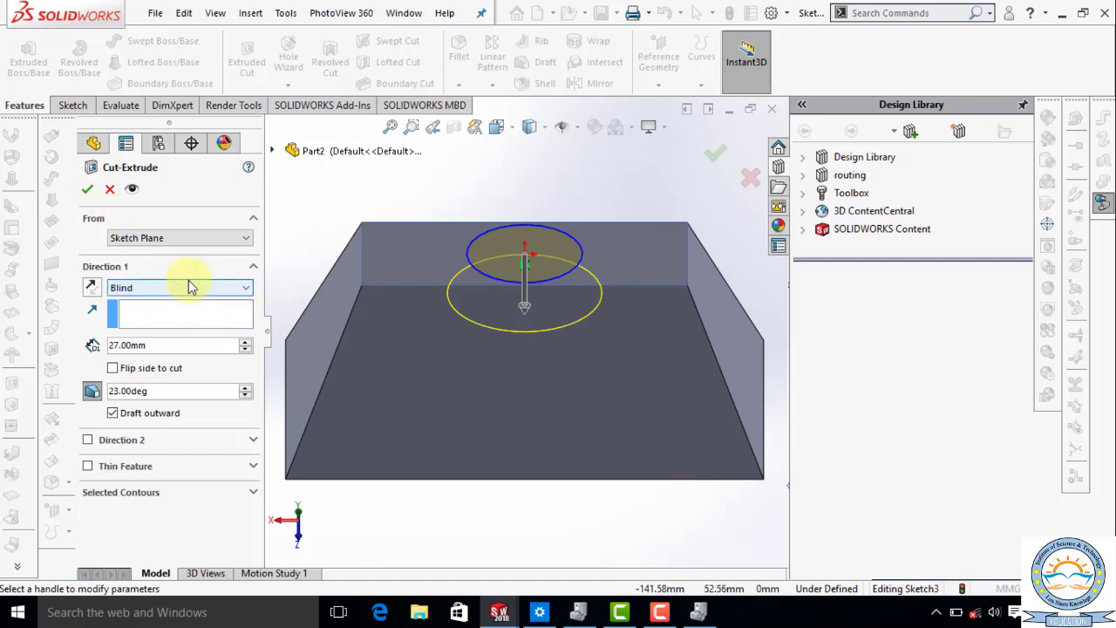
pyautogui.click(87, 194)
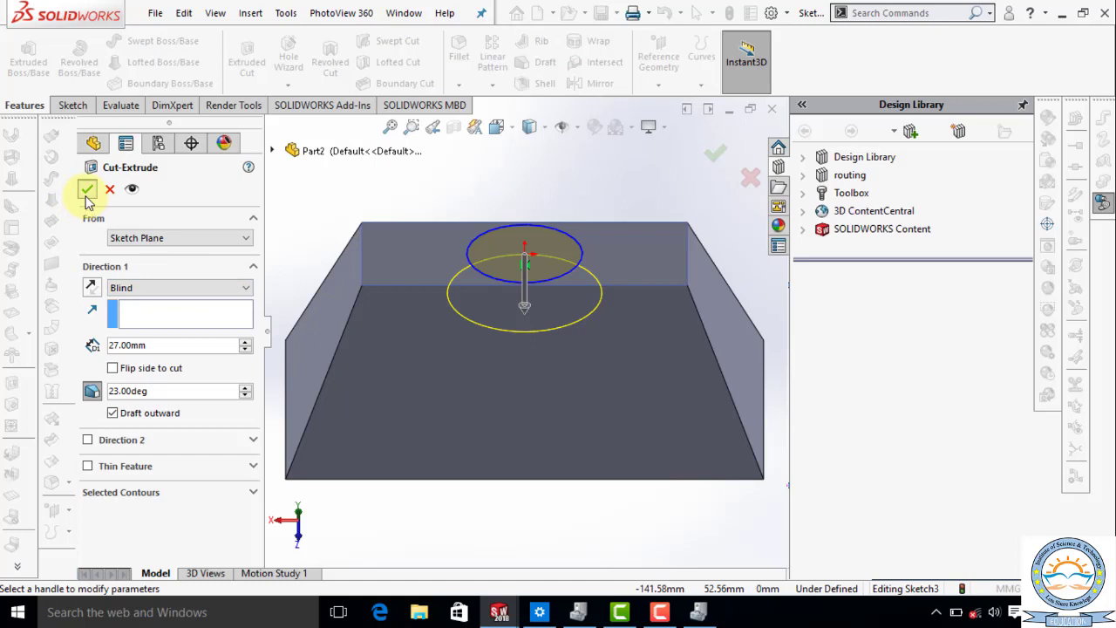
# Examine the tapered solid with its circular cut from several rotated viewpoints, including the large base face, and fitted to the window
pyautogui.click(304, 200)
pyautogui.press('Down')
pyautogui.press('Down')
pyautogui.press('Down')
pyautogui.press('Down')
pyautogui.press('Down')
pyautogui.press('Down')
pyautogui.press('Down')
pyautogui.press('Down')
pyautogui.press('Down')
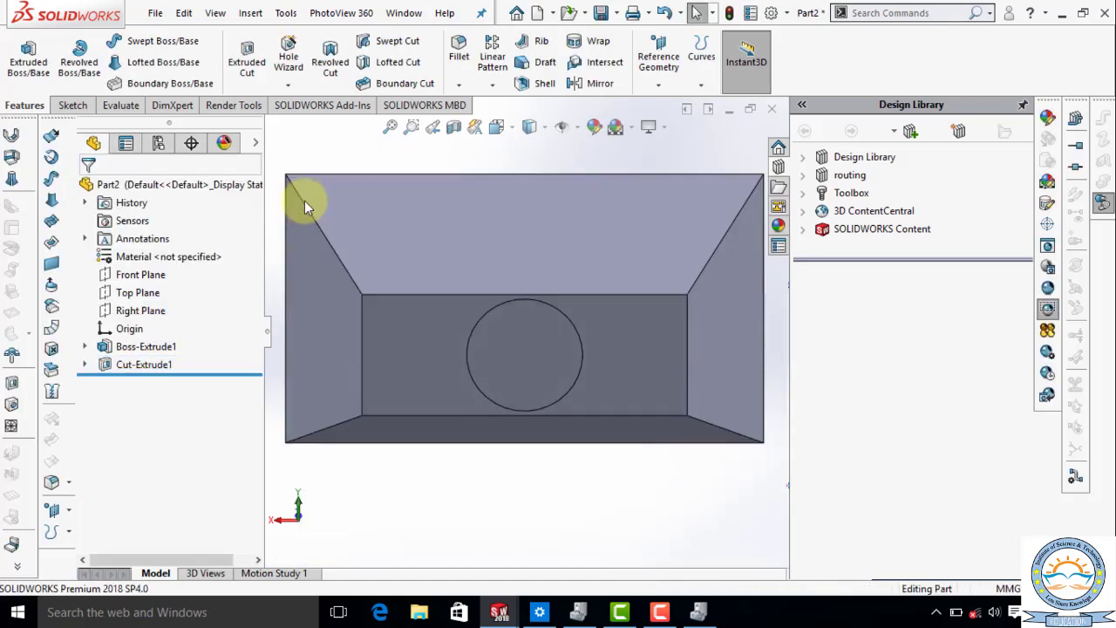
pyautogui.press('Up')
pyautogui.press('Up')
pyautogui.press('Up')
pyautogui.press('Up')
pyautogui.press('Up')
pyautogui.press('Up')
pyautogui.press('Up')
pyautogui.press('Up')
pyautogui.press('Up')
pyautogui.press('Up')
pyautogui.press('Up')
pyautogui.press('Up')
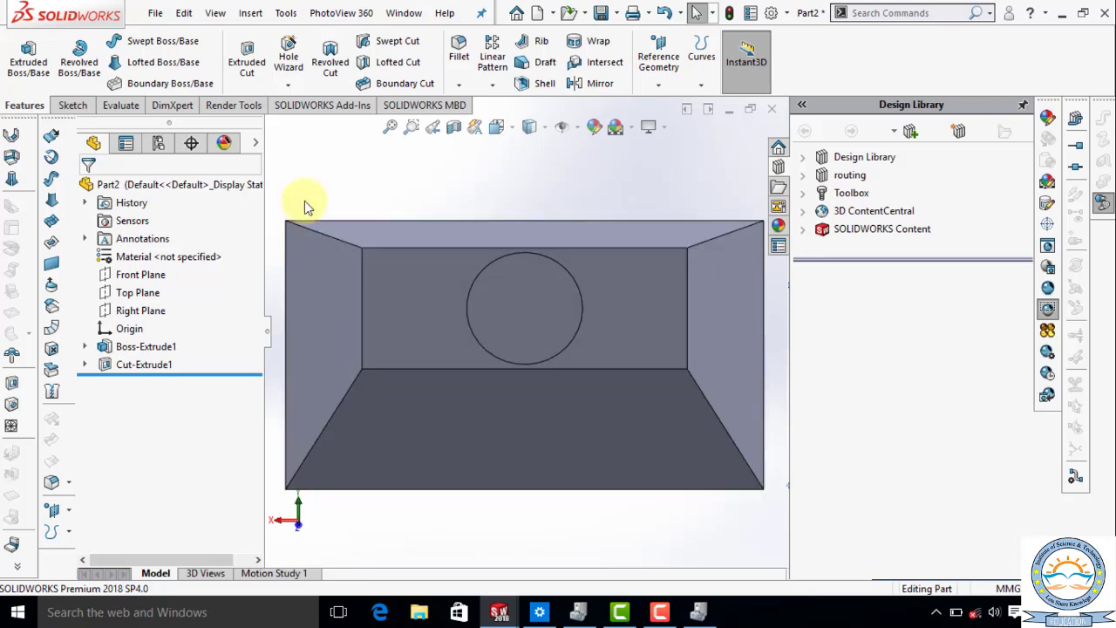
pyautogui.press('Right')
pyautogui.press('Right')
pyautogui.press('Right')
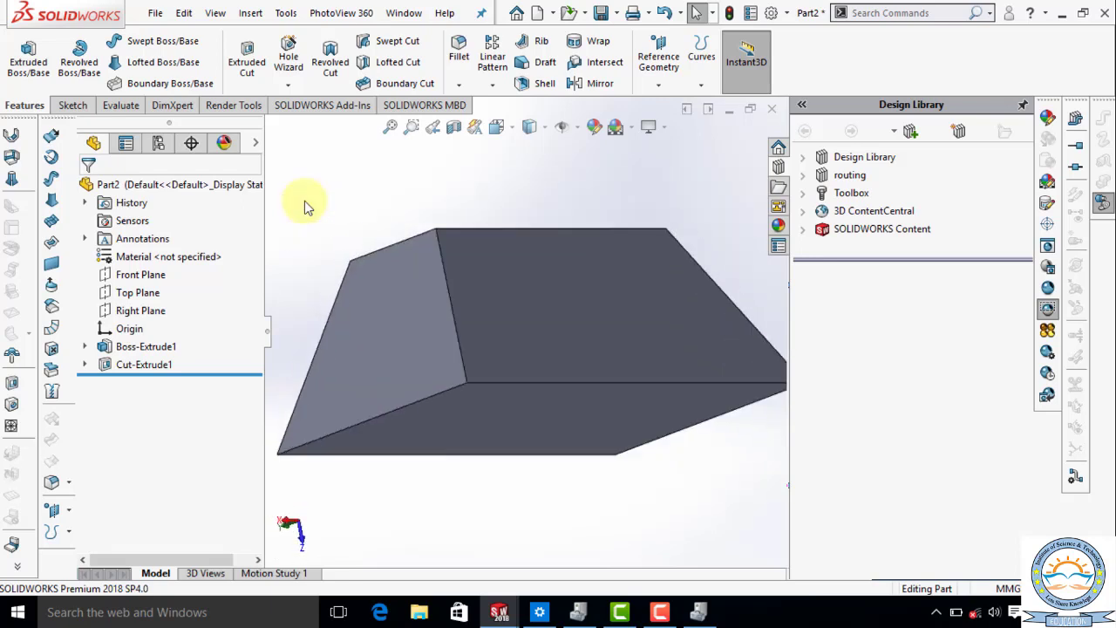
pyautogui.press('Up')
pyautogui.press('Up')
pyautogui.press('Up')
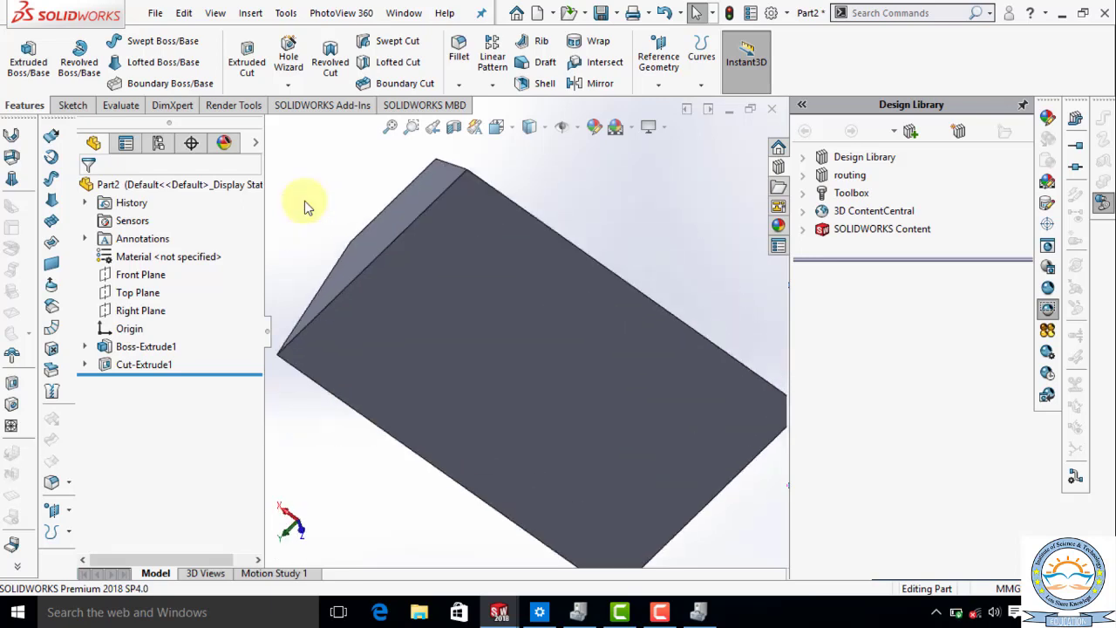
pyautogui.press('f')
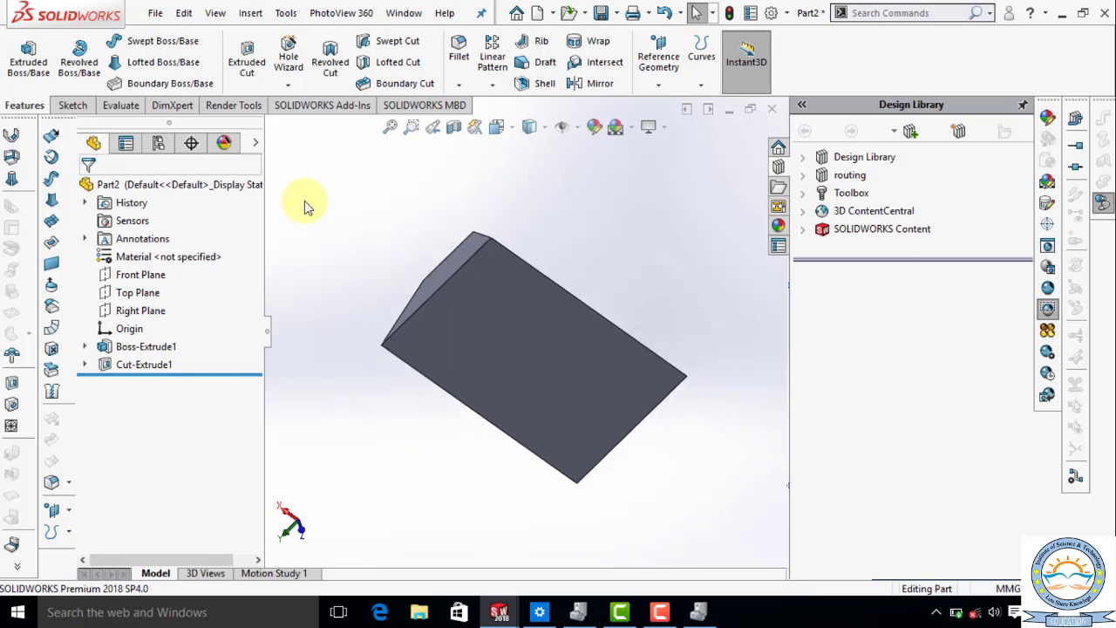
pyautogui.hotkey('shift', 'z')
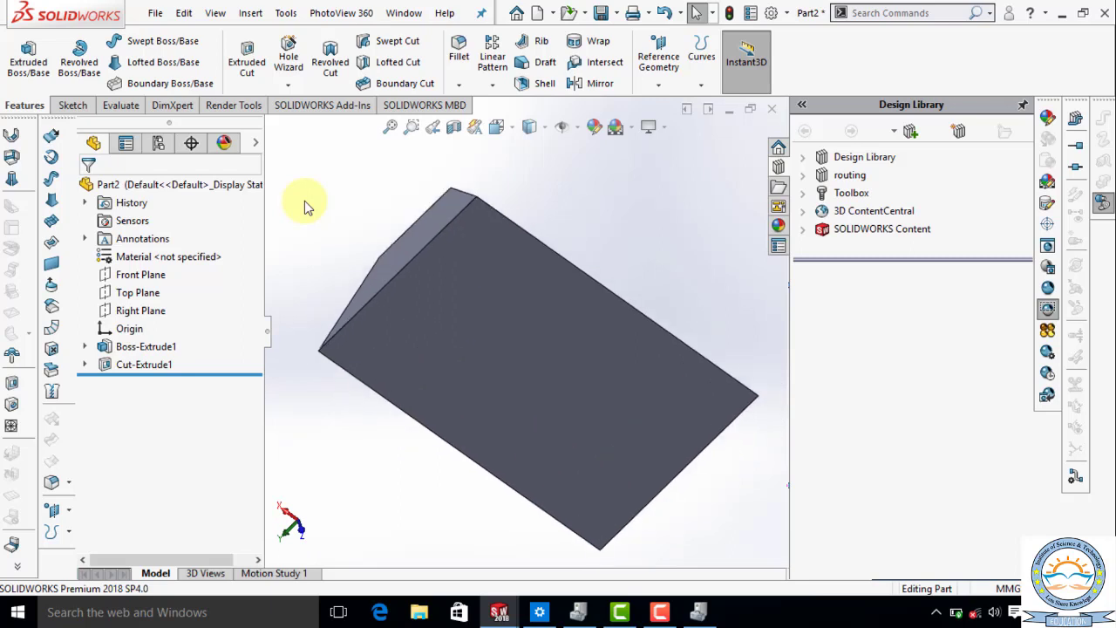
# Fillet the four edges of the large rectangular base face with a symmetric 10 mm radius and circular profile
pyautogui.click(460, 83)
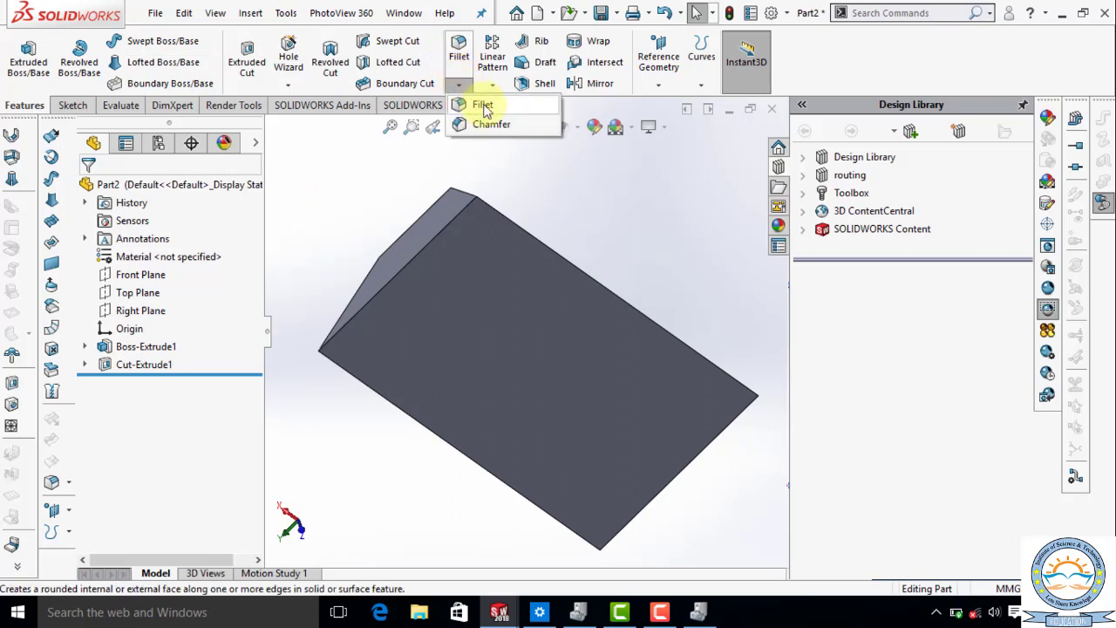
pyautogui.click(483, 106)
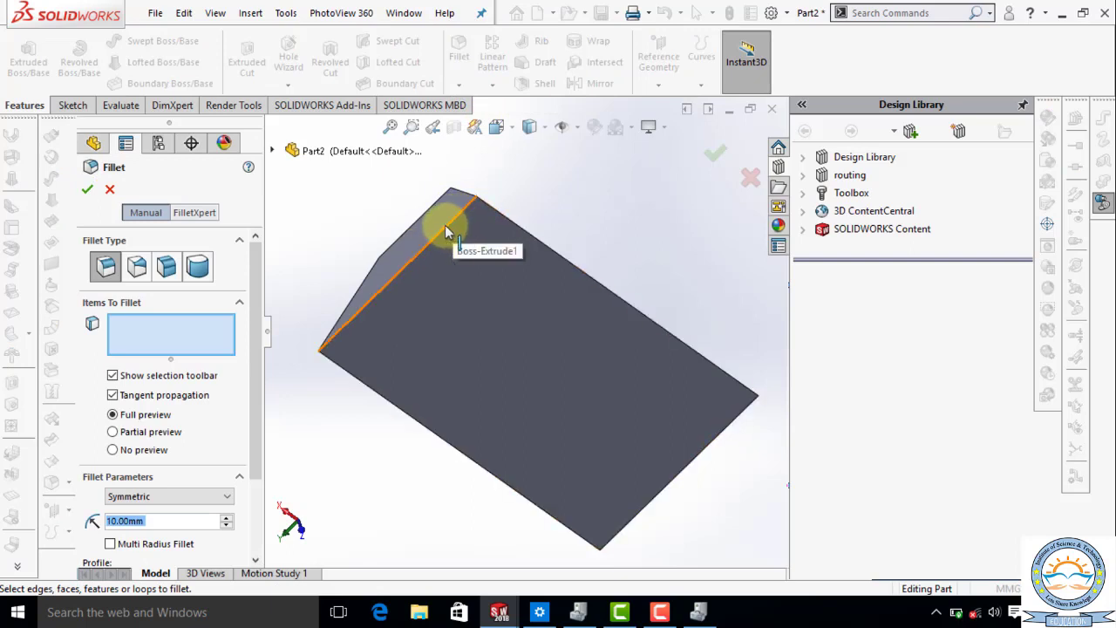
pyautogui.click(446, 231)
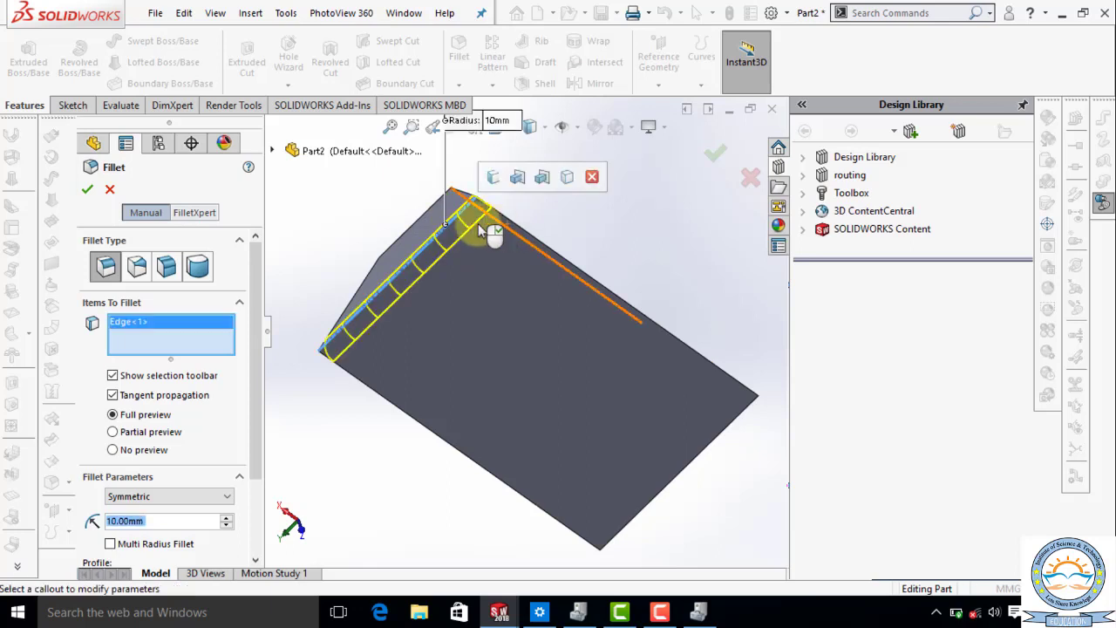
pyautogui.click(552, 254)
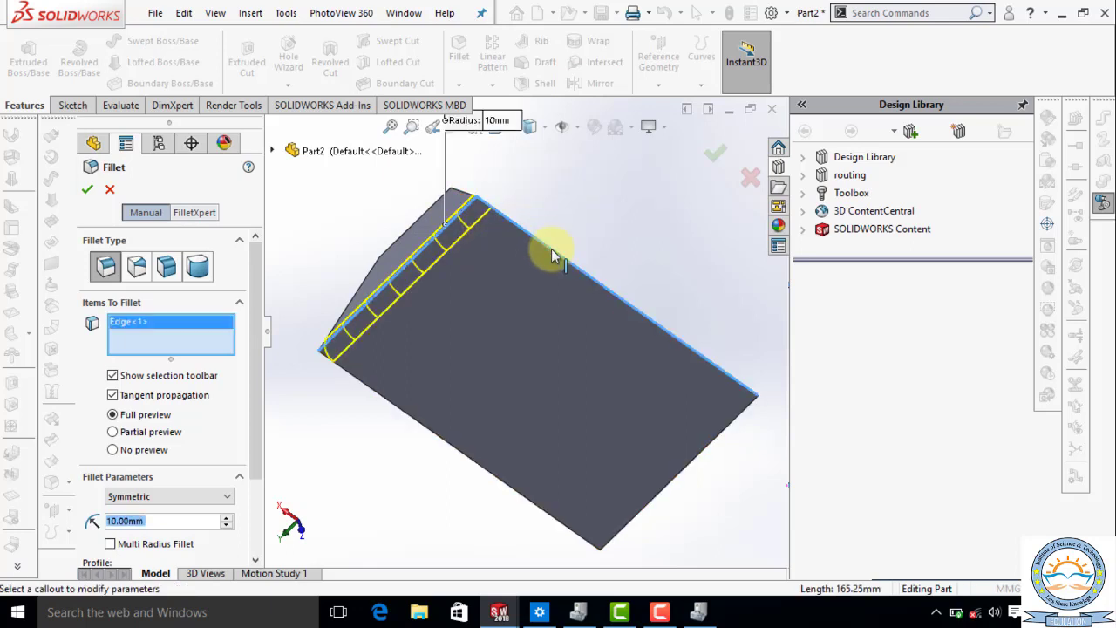
pyautogui.click(436, 440)
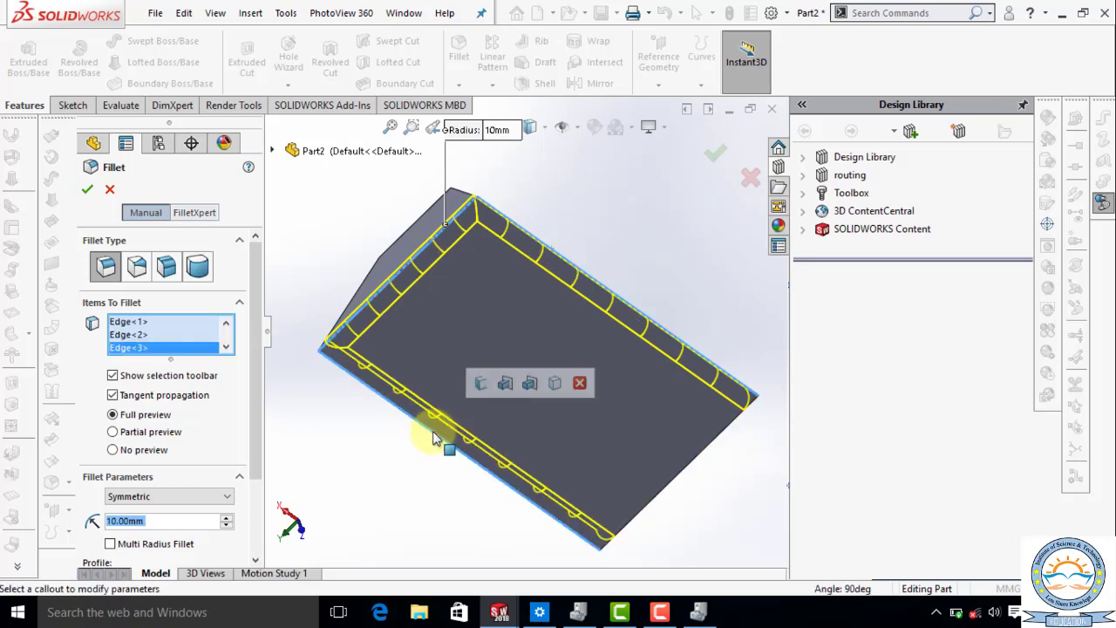
pyautogui.click(660, 503)
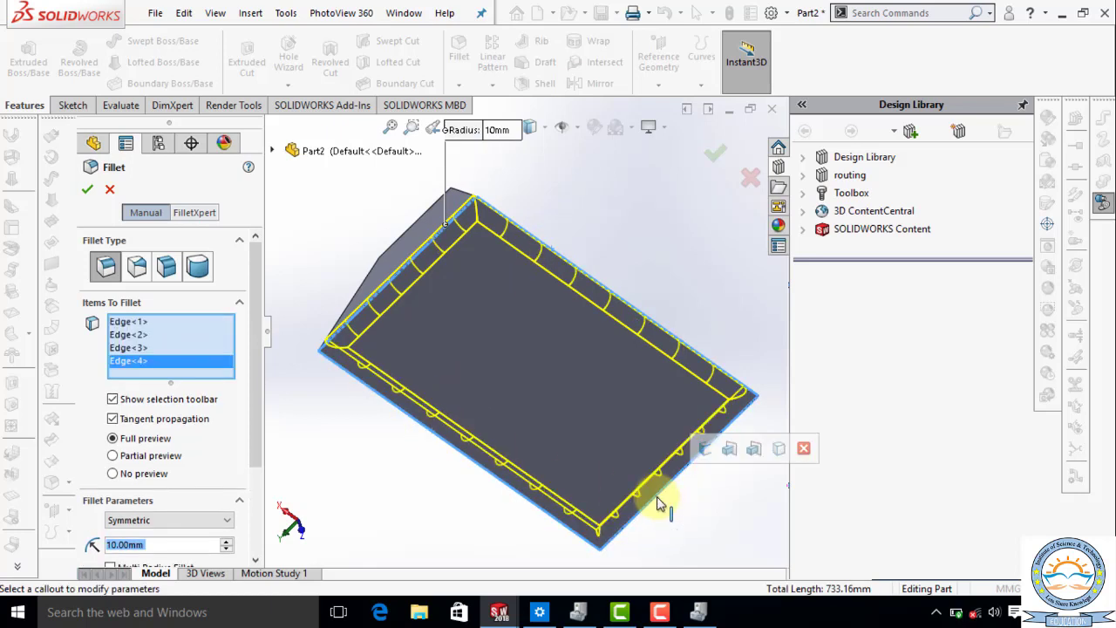
pyautogui.click(257, 422)
pyautogui.moveTo(257, 421); pyautogui.dragTo(225, 471)
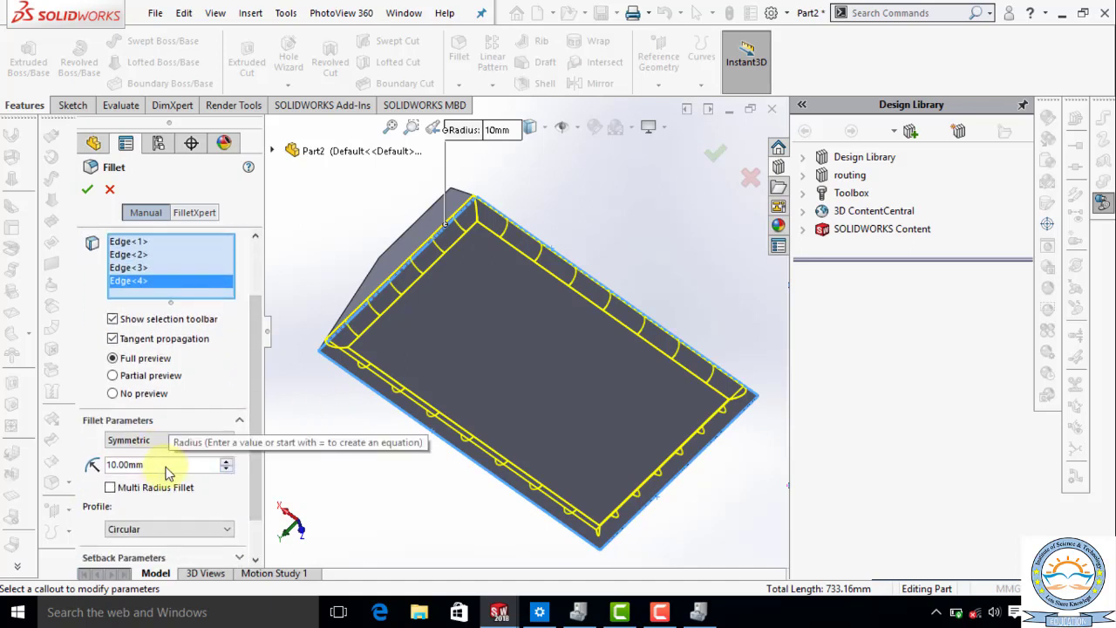
pyautogui.click(89, 190)
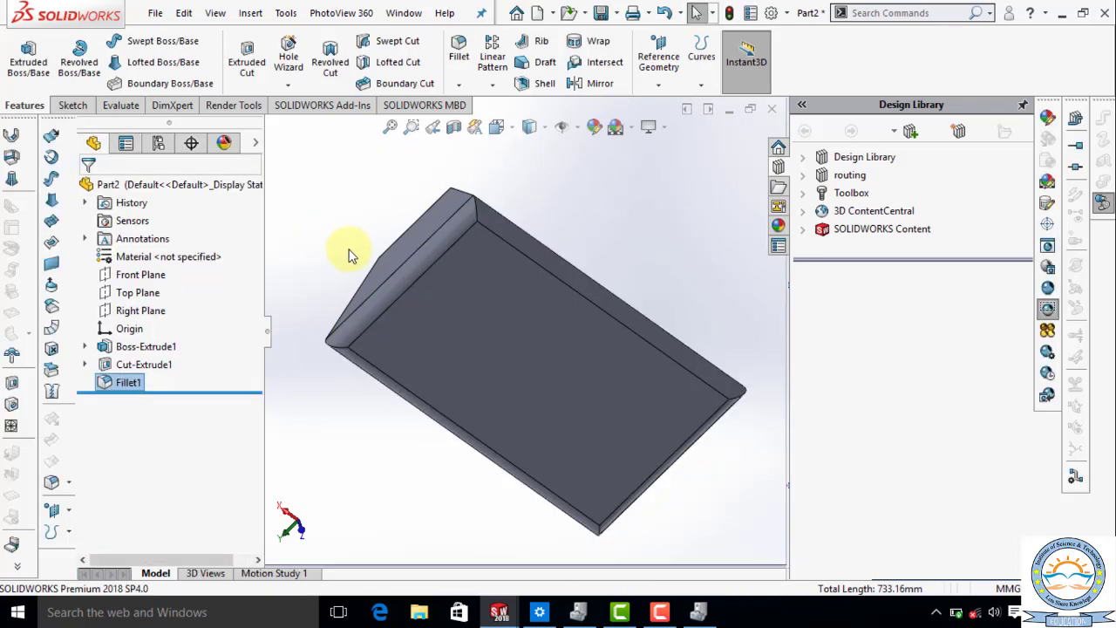
# Examine the filleted base edges and the circular cut of the solid from several rotated viewpoints
pyautogui.press('Down')
pyautogui.press('Down')
pyautogui.press('Down')
pyautogui.press('Down')
pyautogui.press('Down')
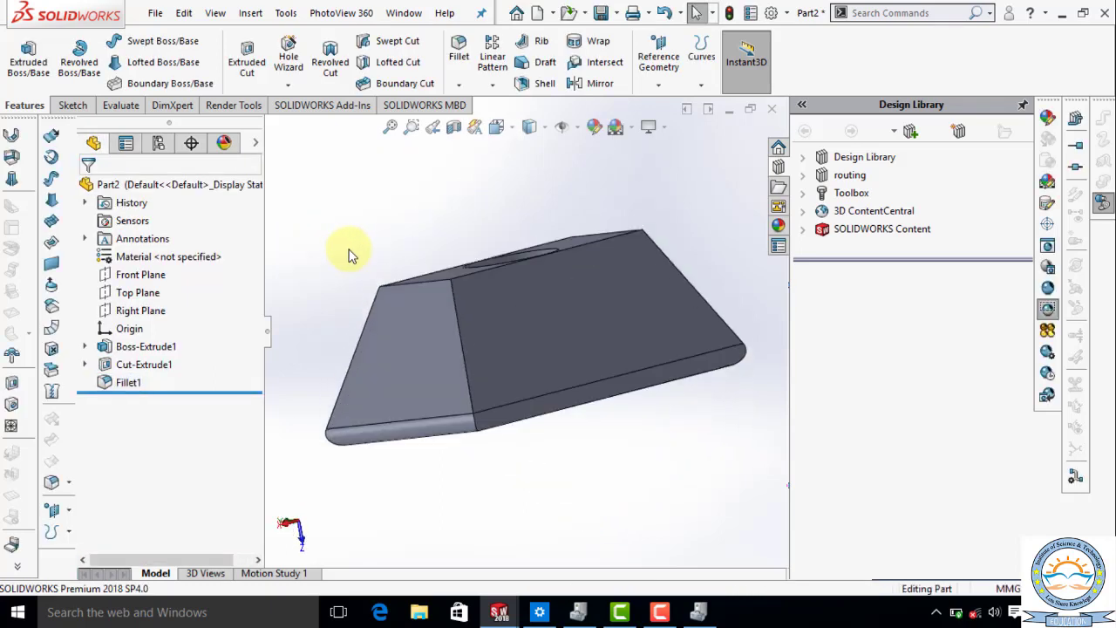
pyautogui.press('Right')
pyautogui.press('Right')
pyautogui.press('Right')
pyautogui.press('Up')
pyautogui.press('Up')
pyautogui.press('Up')
pyautogui.press('Up')
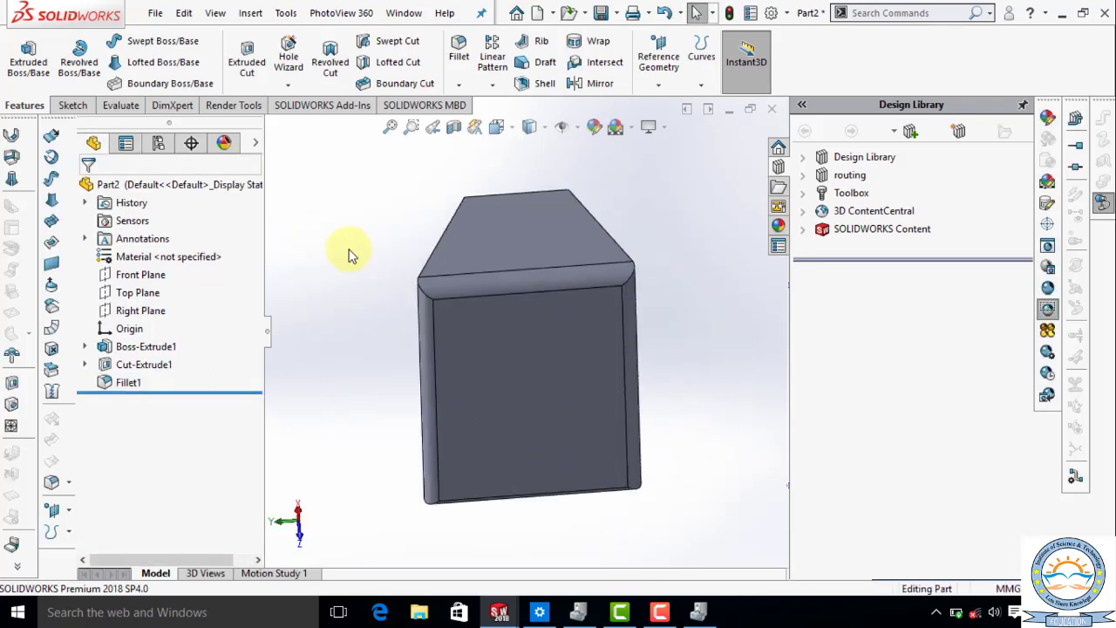
pyautogui.press('Down')
pyautogui.press('Down')
pyautogui.press('Down')
pyautogui.press('Down')
pyautogui.press('Down')
pyautogui.press('Down')
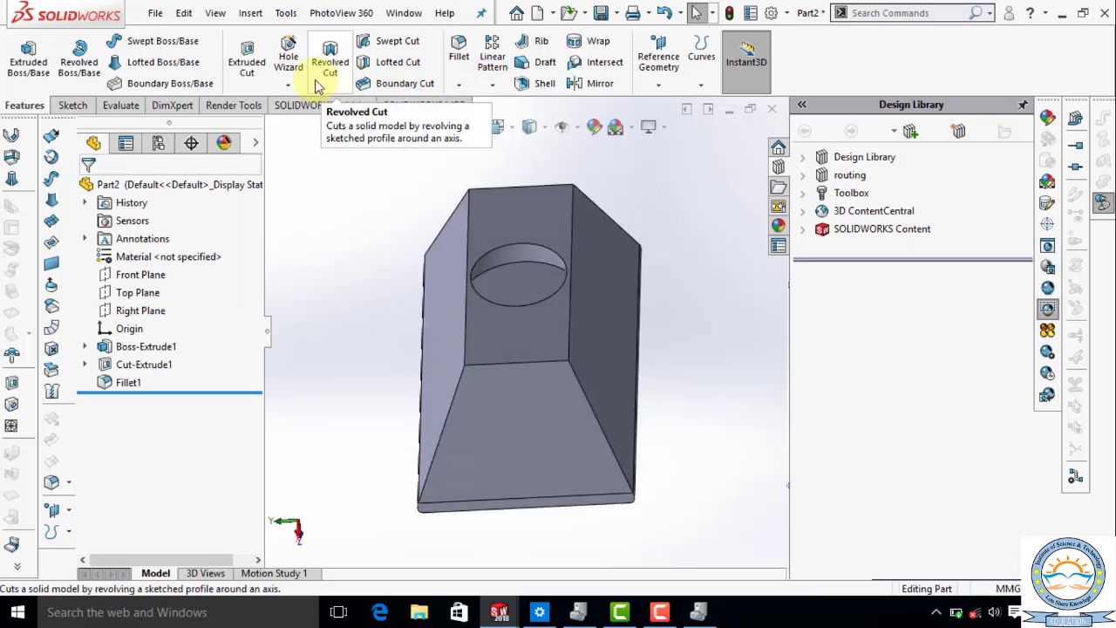
# Chamfer the four outer edges of the small rectangular face around the circular cut with a 10 mm distance and 45-degree angle
pyautogui.click(459, 94)
pyautogui.click(477, 127)
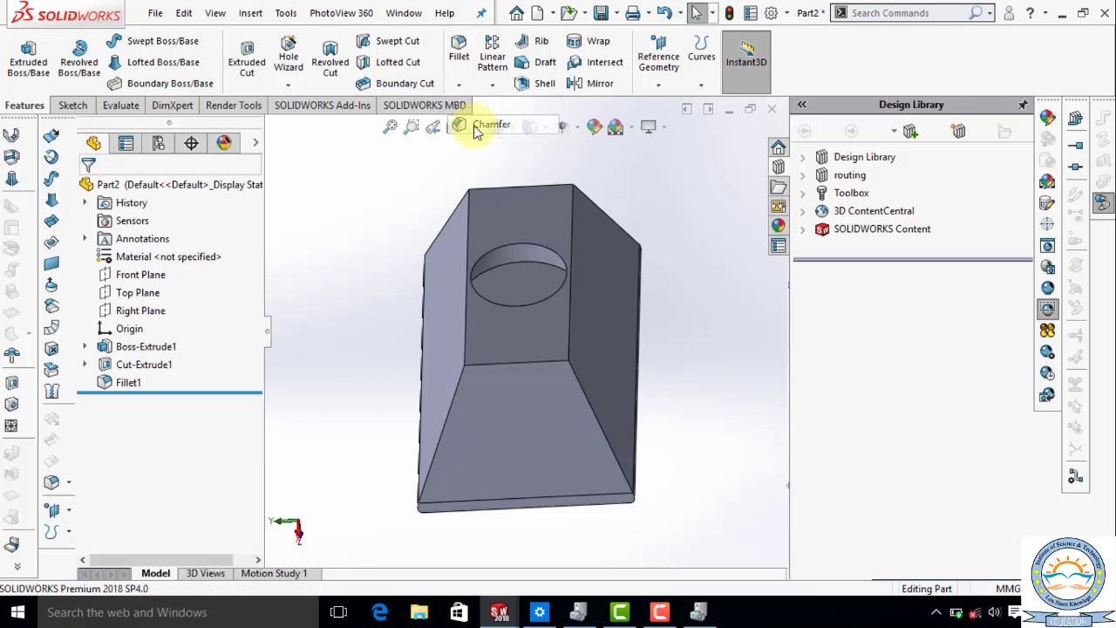
pyautogui.click(568, 332)
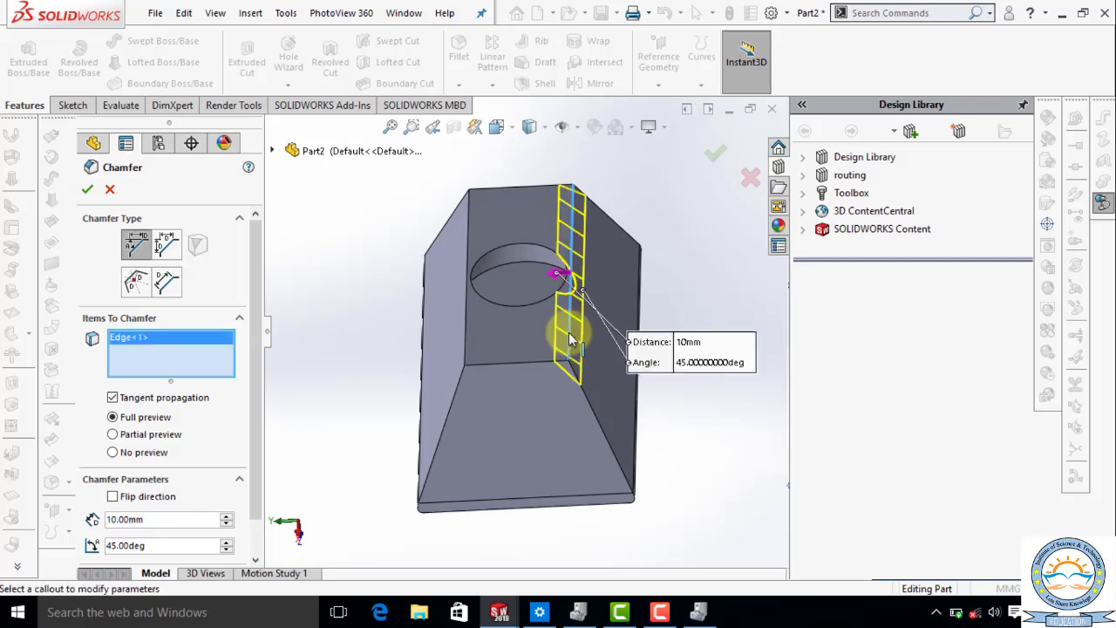
pyautogui.click(466, 342)
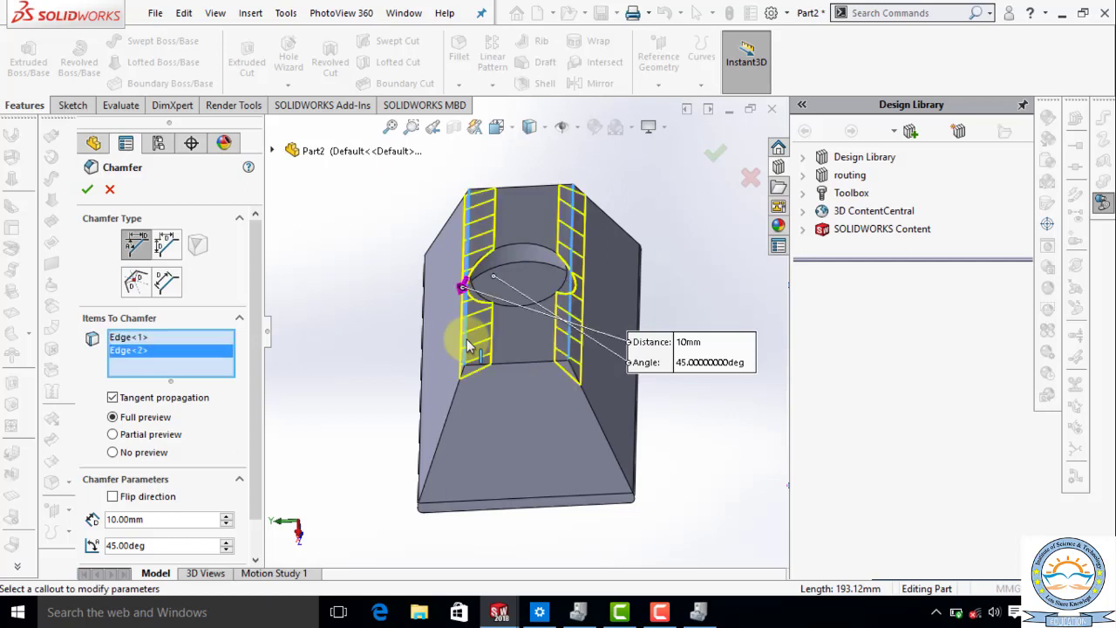
pyautogui.click(517, 370)
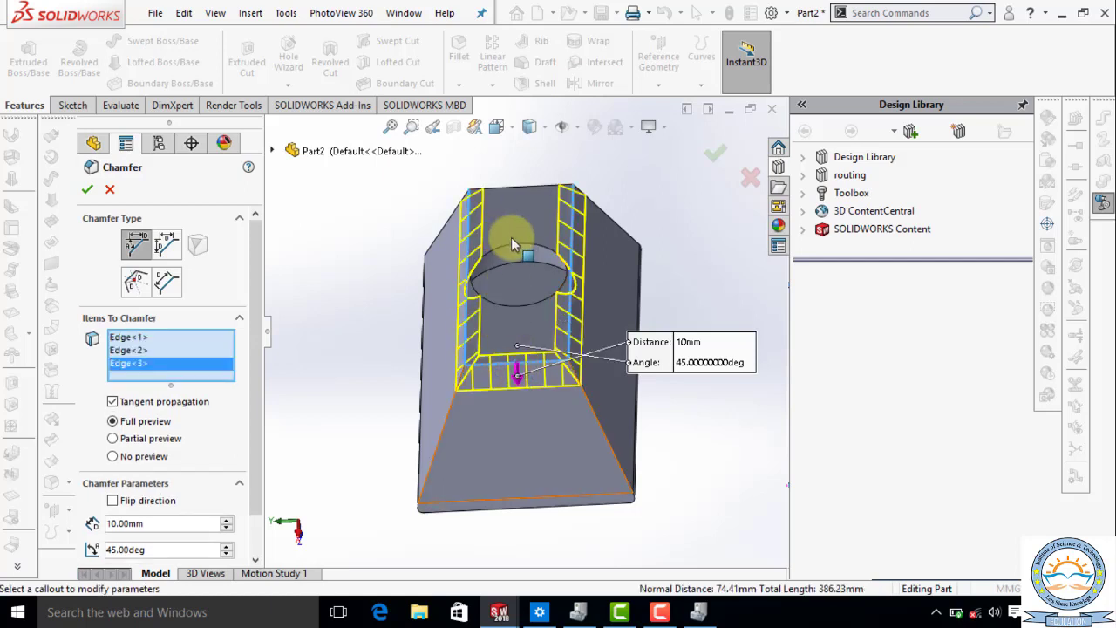
pyautogui.click(534, 188)
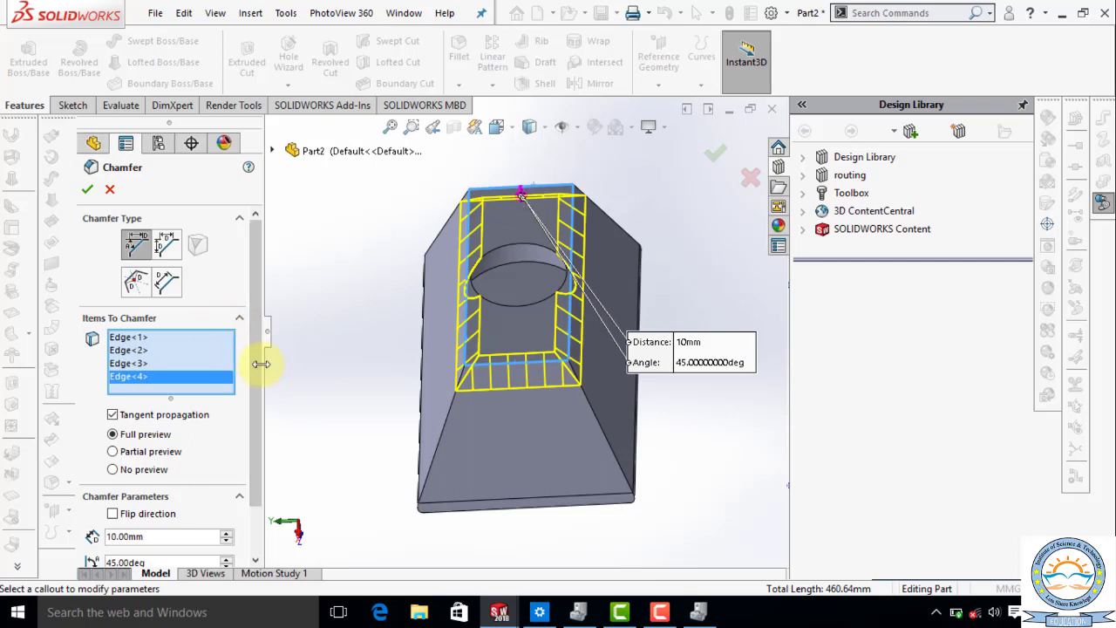
pyautogui.moveTo(256, 366); pyautogui.dragTo(251, 418)
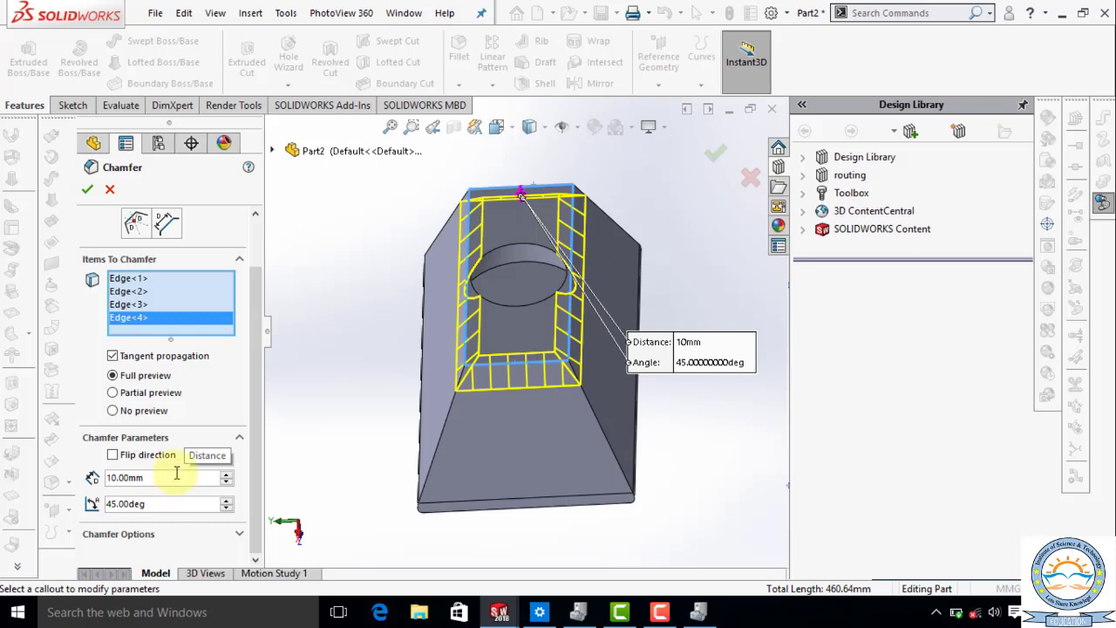
pyautogui.click(88, 191)
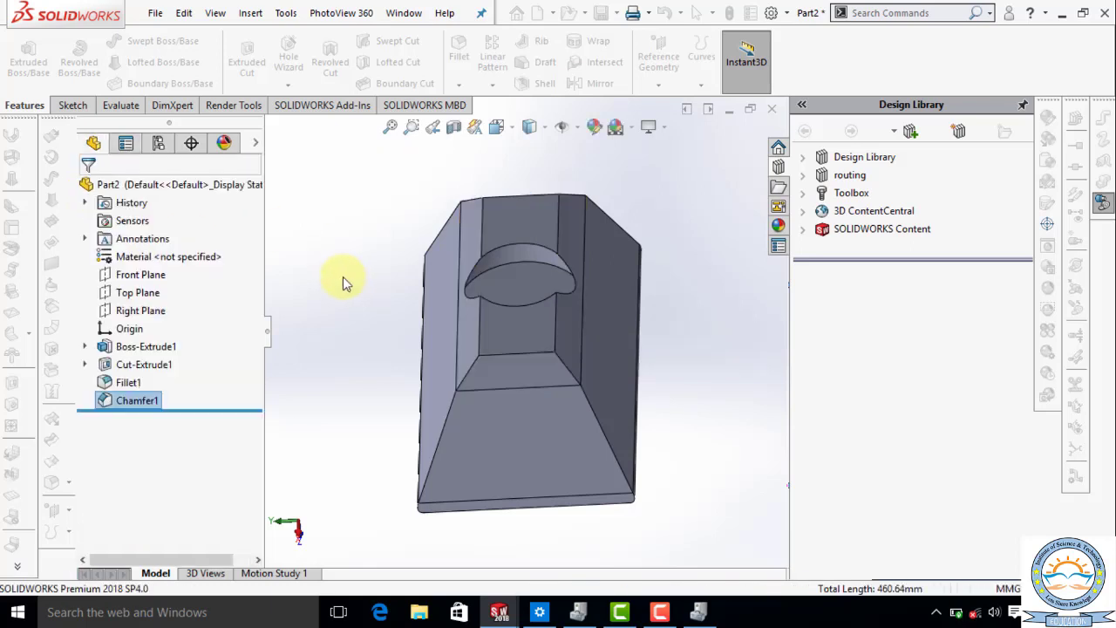
# Examine the chamfered small face, the circular cut and the filleted base from several rotated viewpoints
pyautogui.press('Up')
pyautogui.press('Up')
pyautogui.press('Up')
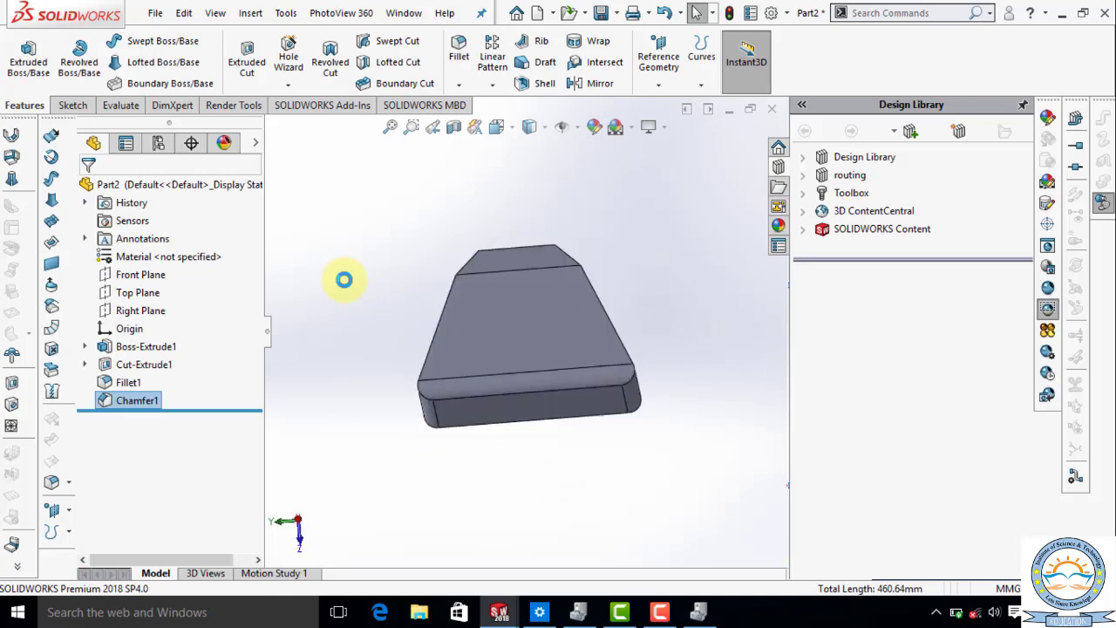
pyautogui.press('Down')
pyautogui.press('Down')
pyautogui.press('Down')
pyautogui.press('Left')
pyautogui.press('Left')
pyautogui.press('Left')
pyautogui.press('Left')
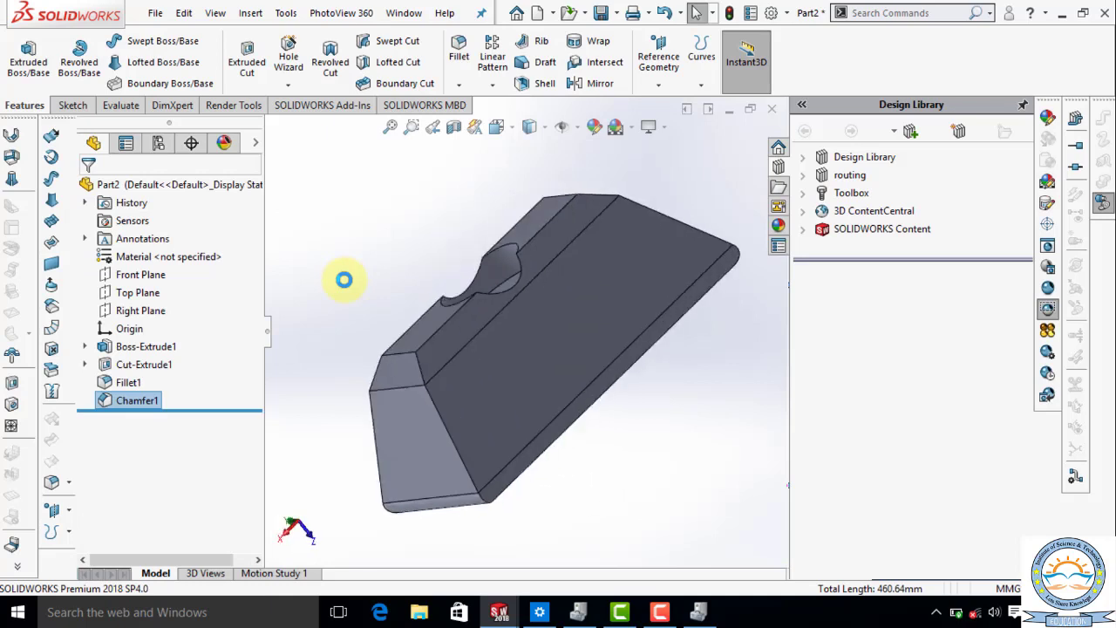
pyautogui.press('Right')
pyautogui.press('Right')
pyautogui.press('Up')
pyautogui.press('Up')
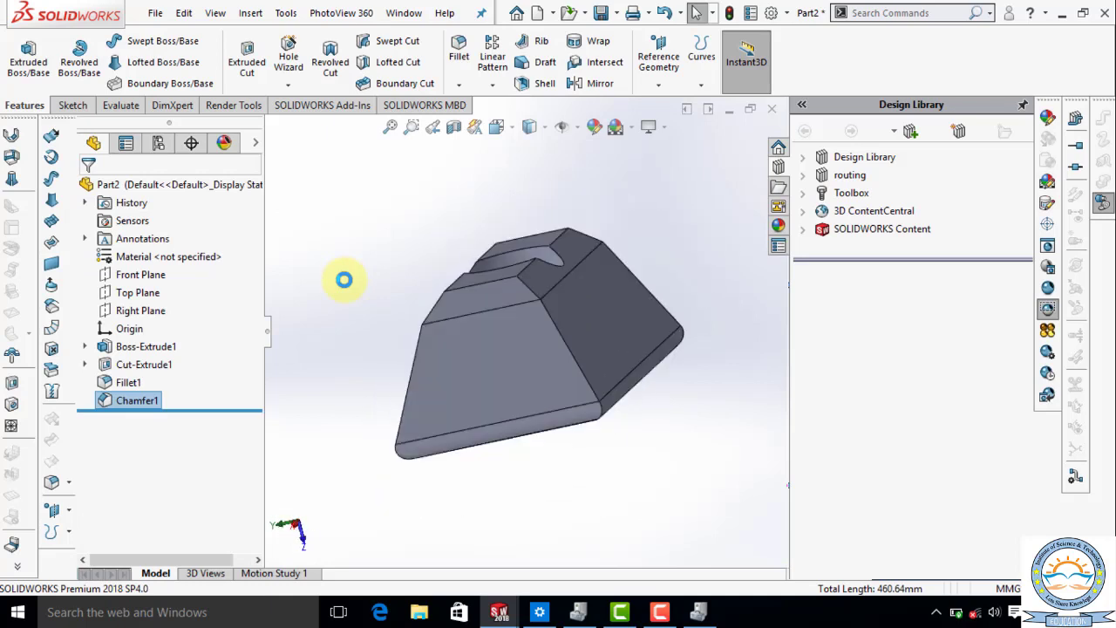
pyautogui.press('Right')
pyautogui.press('Right')
pyautogui.press('Right')
pyautogui.press('Left')
pyautogui.press('Left')
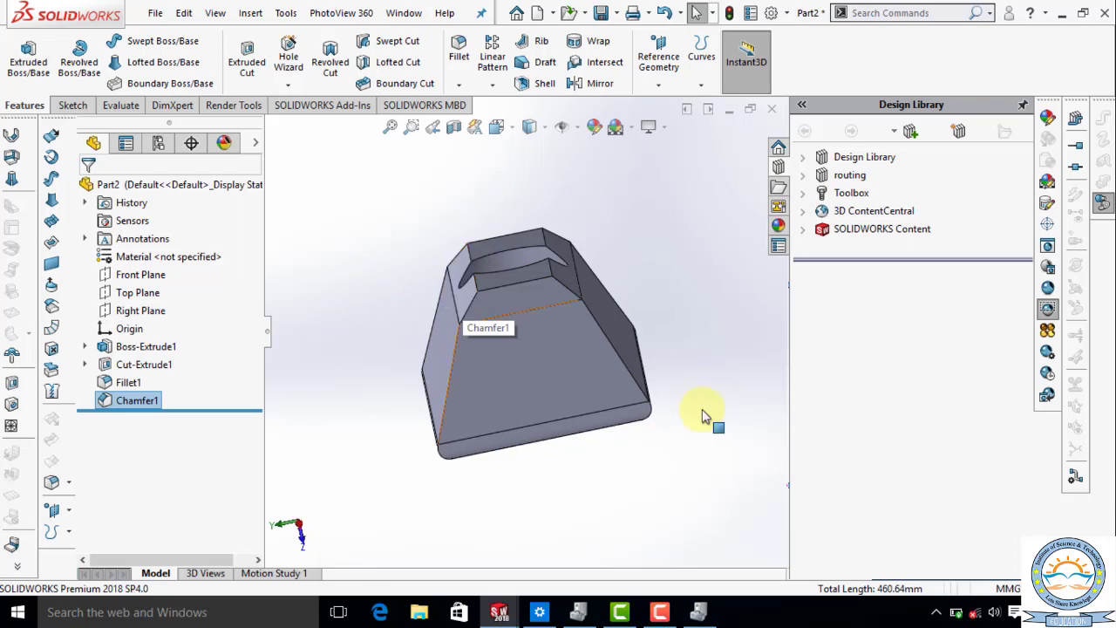
pyautogui.press('Up')
pyautogui.press('Up')
pyautogui.press('Up')
pyautogui.press('Up')
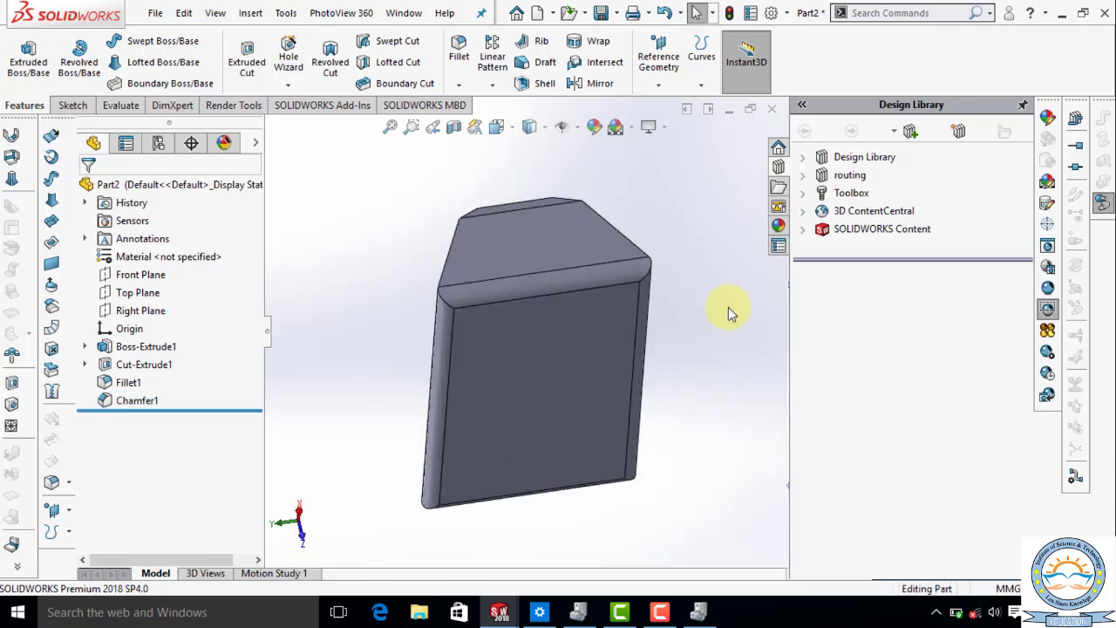